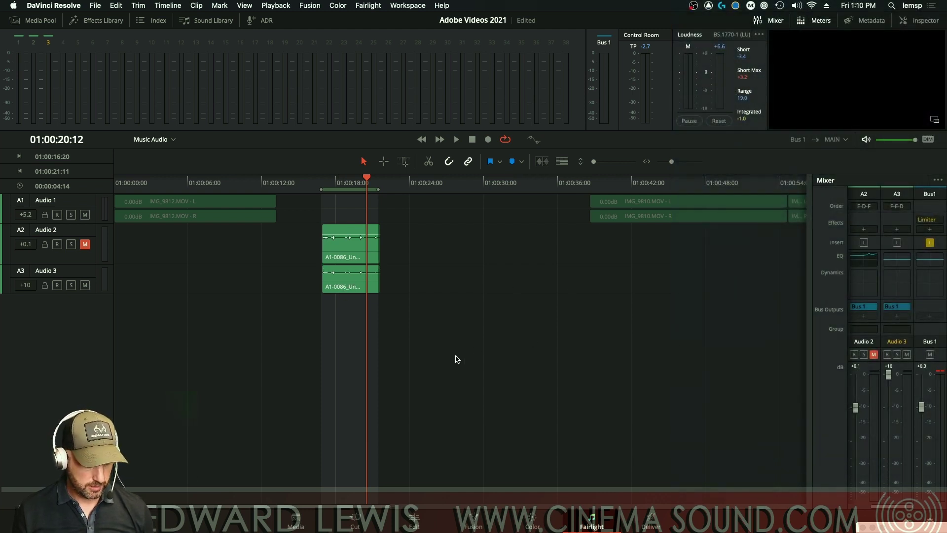
Play the looped section to listen to Audio 3 while Audio 2 stays muted.
key("alt+slash")
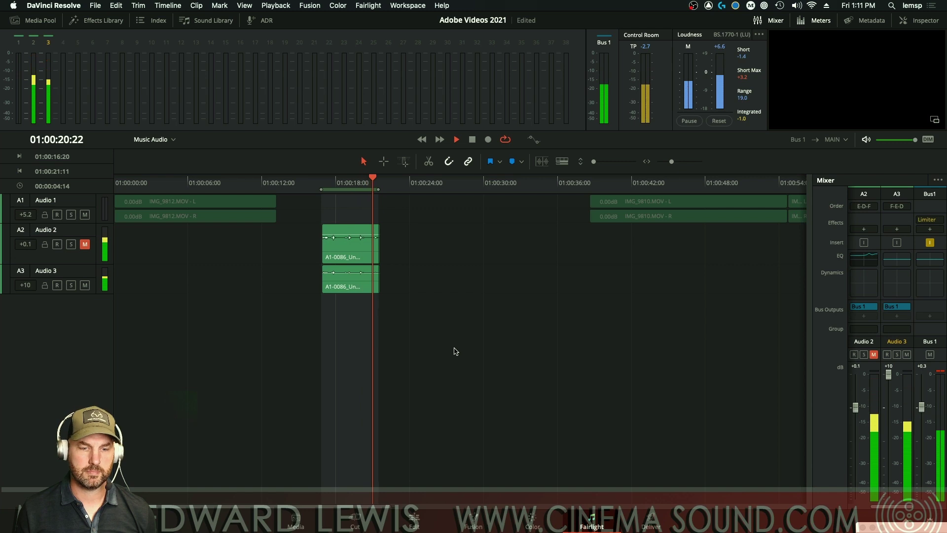
key("space")
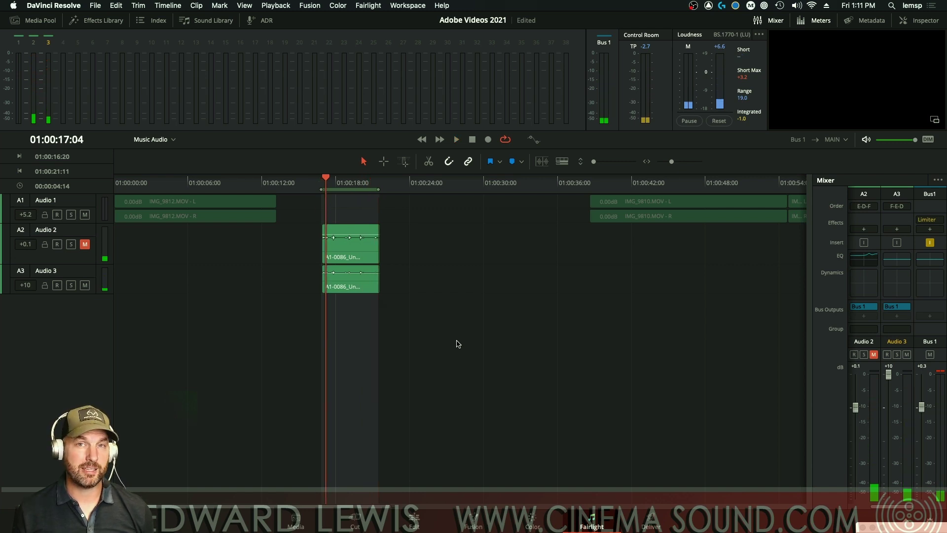
key("space")
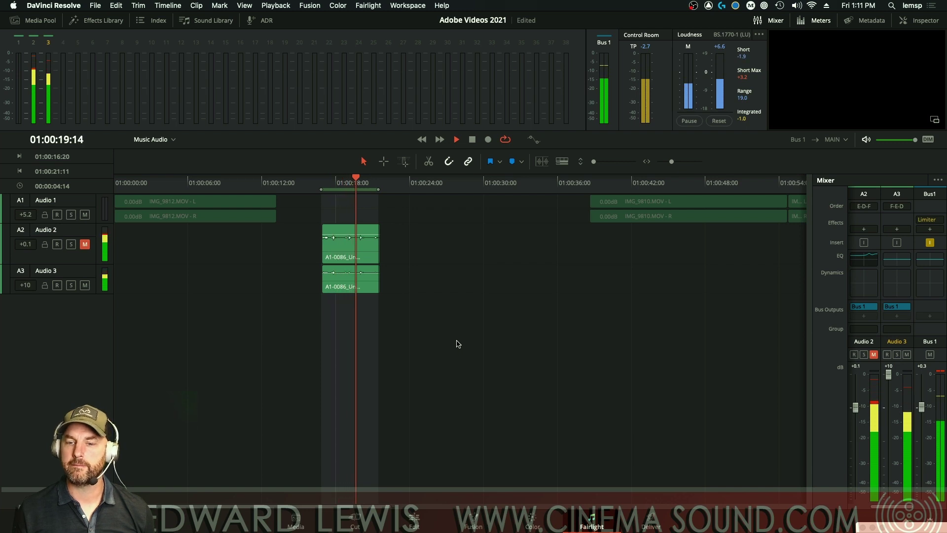
key("space")
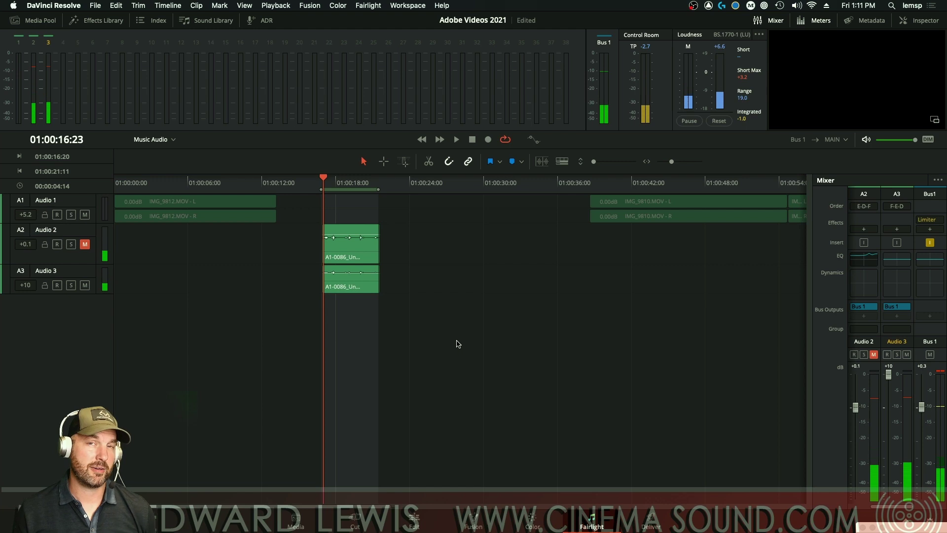
Unmute Audio 2, mute Audio 3 instead, and turn off Audio 2's equalizer.
left_click(874, 354)
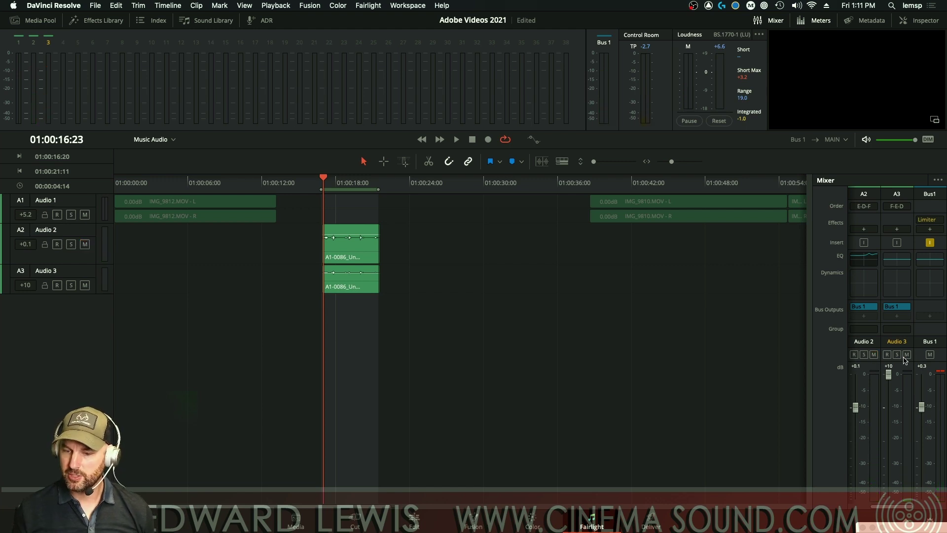
left_click(865, 259)
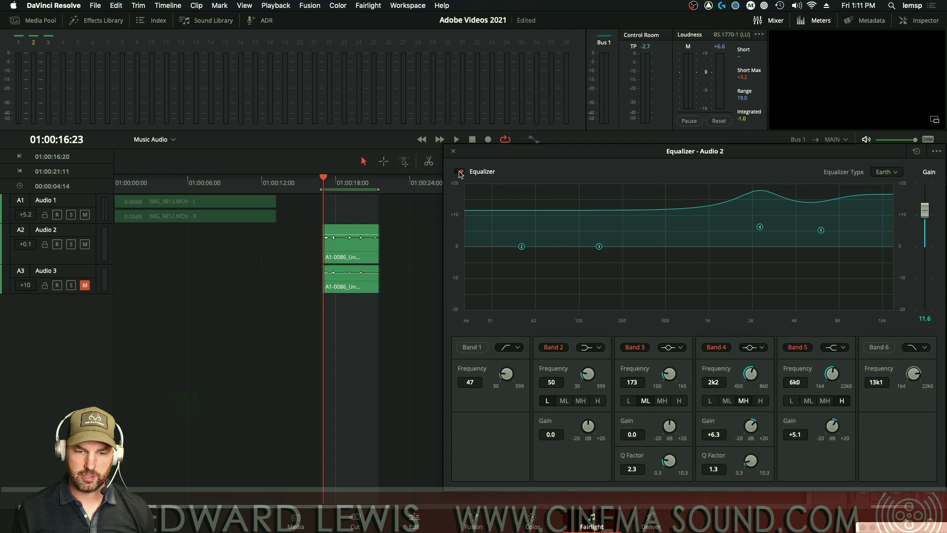
left_click(459, 173)
left_click(453, 153)
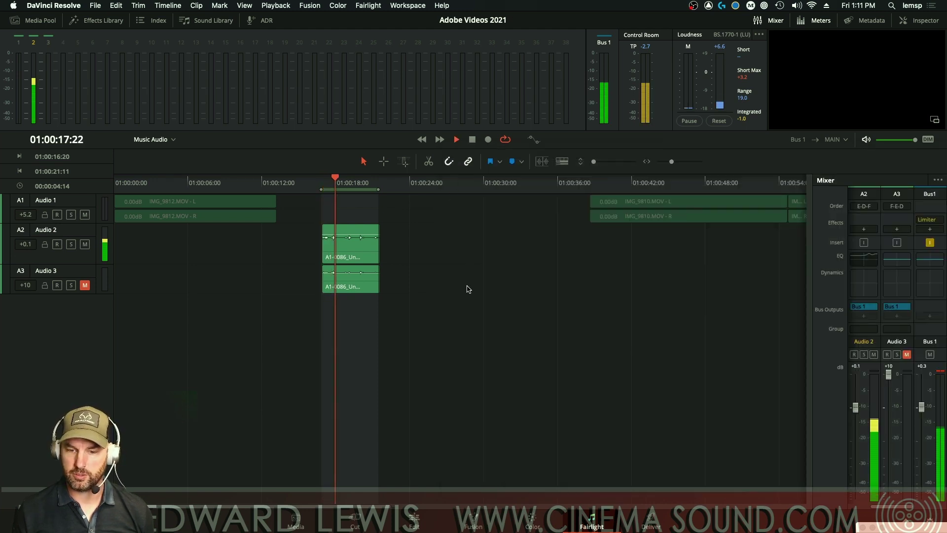
Raise the Audio 2 fader to about +7.6 dB and swap the mutes to compare it with Audio 3.
left_click_drag(855, 407, 857, 384)
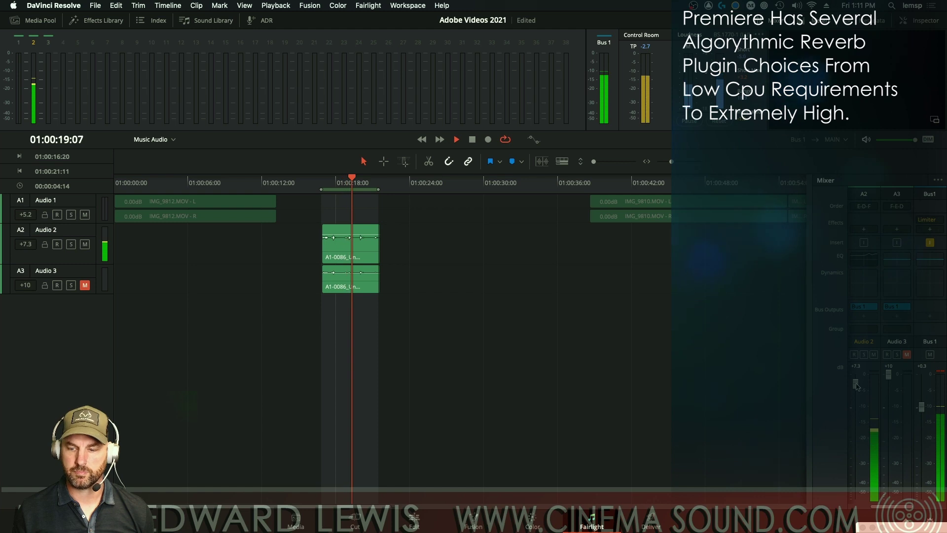
left_click(907, 355)
left_click(874, 355)
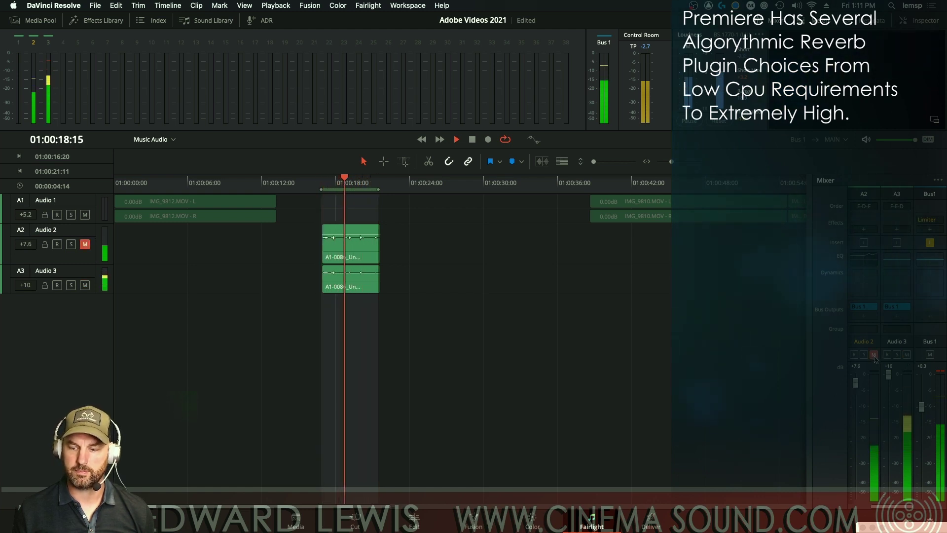
key("space")
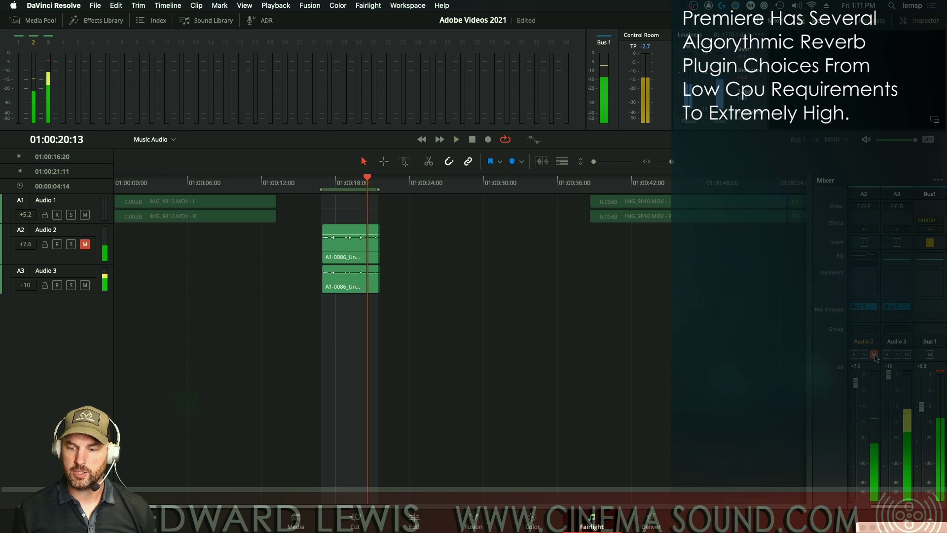
Turn Audio 2's equalizer back on and lower its fader to about -0.1 dB while playing it with Audio 3 muted.
left_click(867, 262)
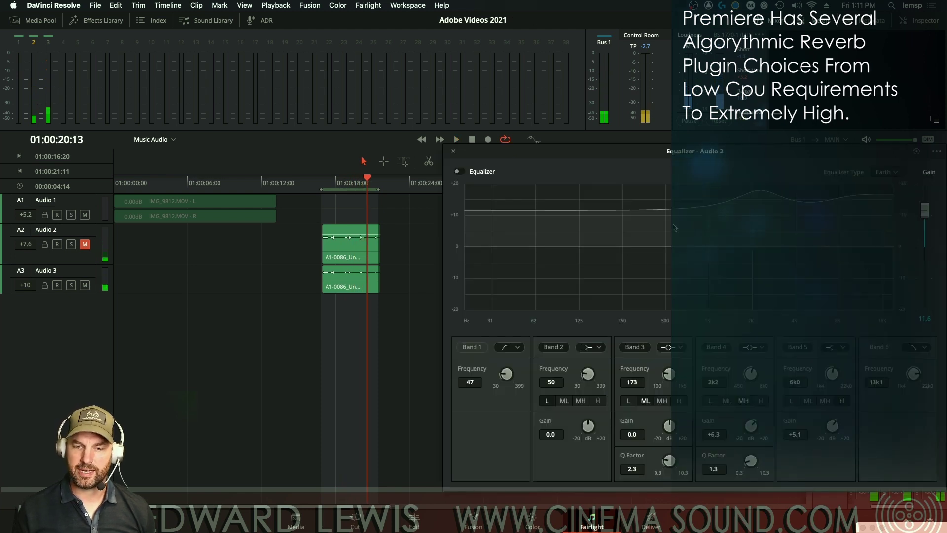
left_click(453, 151)
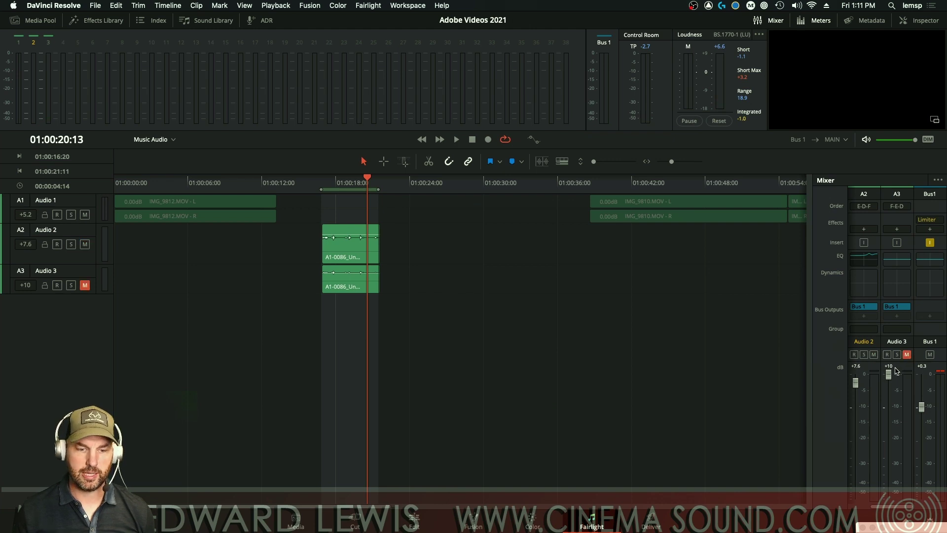
key("space")
left_click_drag(855, 383, 857, 416)
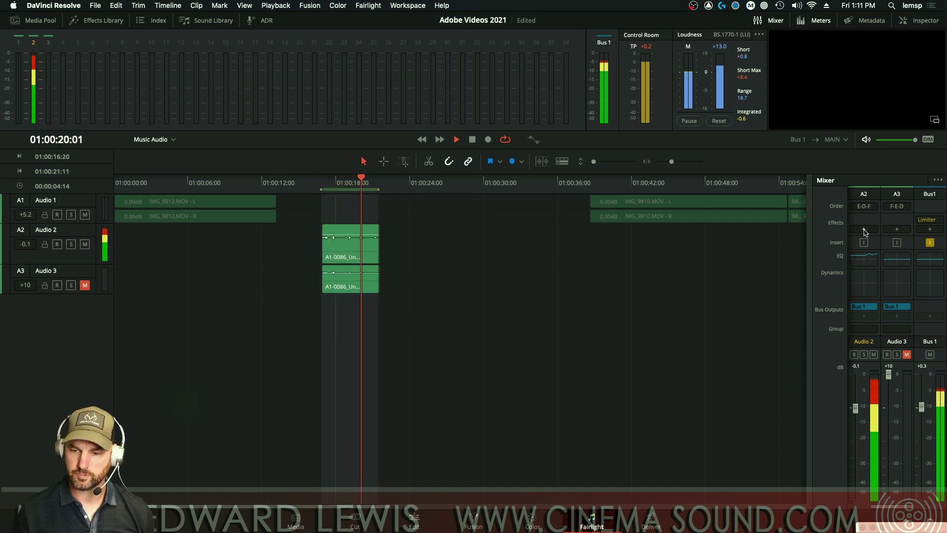
key("space")
Add the Fairlight FX Reverb effect to Audio 2 and audition it with its default settings.
left_click(866, 206)
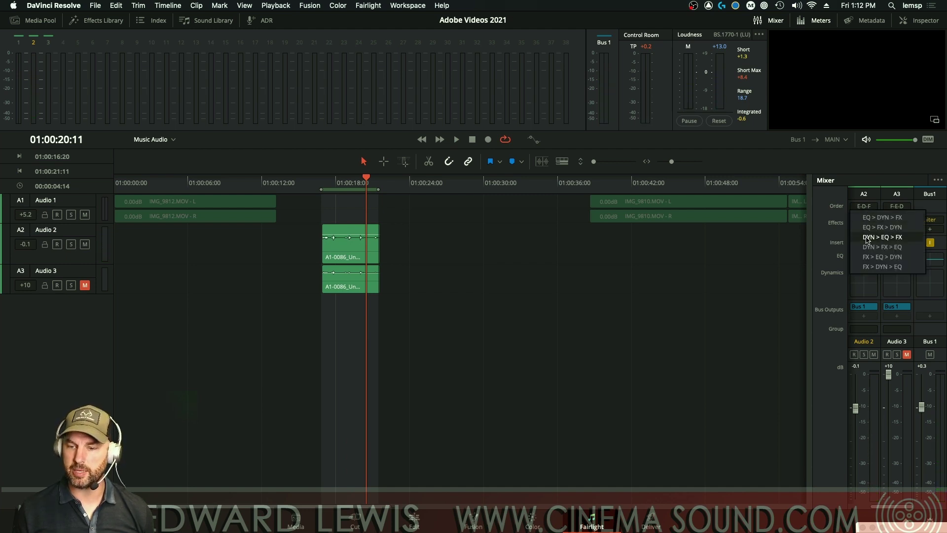
left_click(839, 261)
left_click(863, 229)
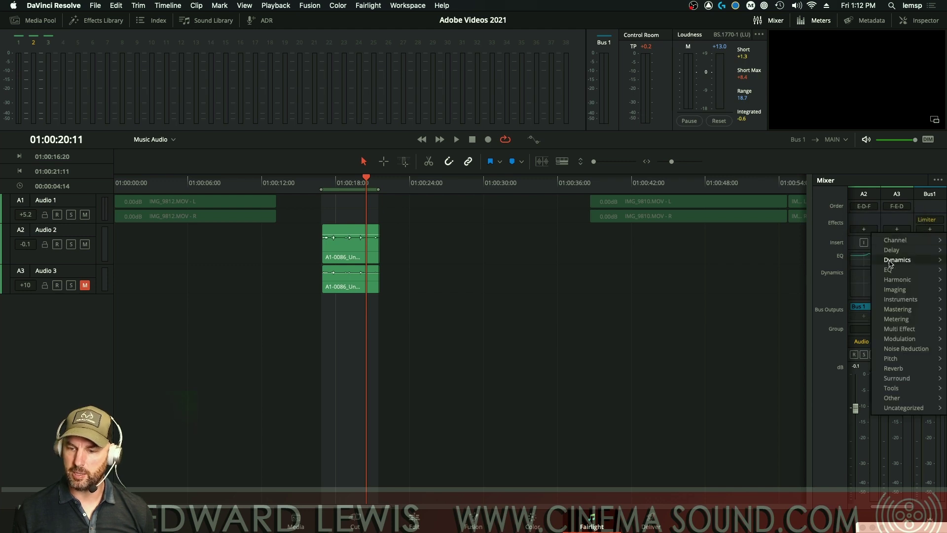
mouse_move(889, 371)
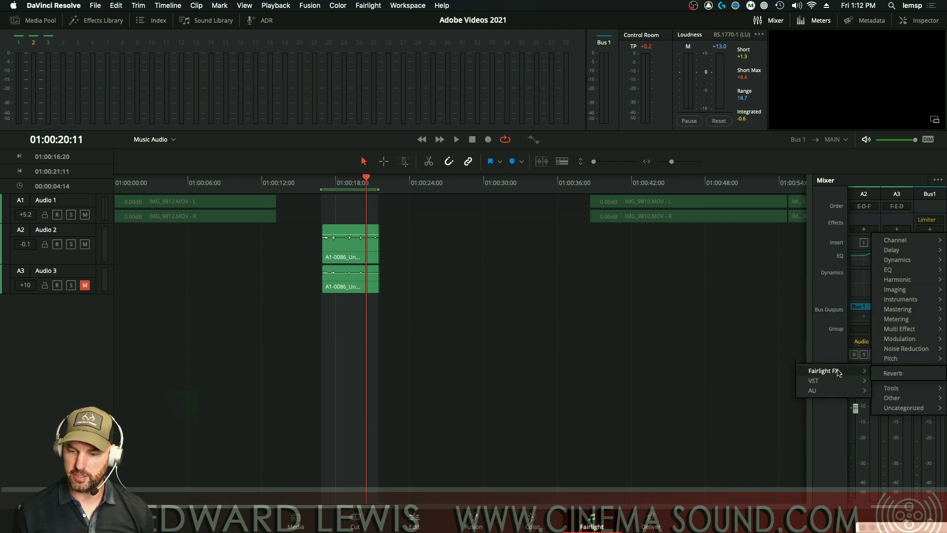
left_click(889, 374)
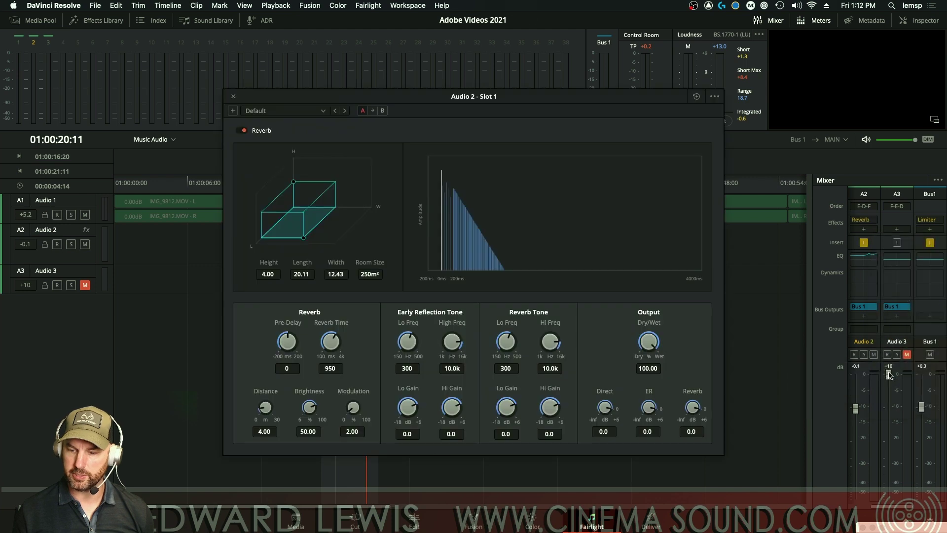
key("space")
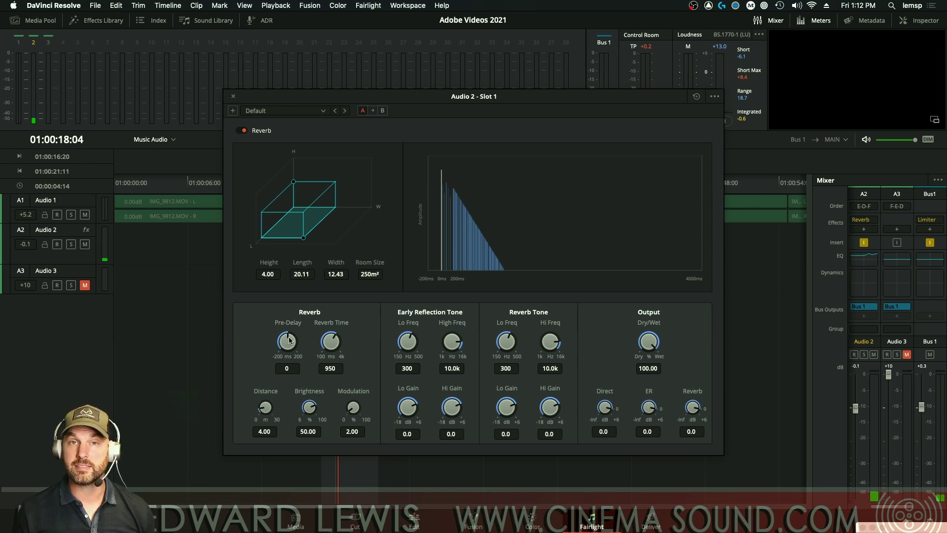
Try a pre-delay of 8 ms and a reverb time of 703 ms in Audio 2's reverb.
left_click_drag(291, 343, 291, 354)
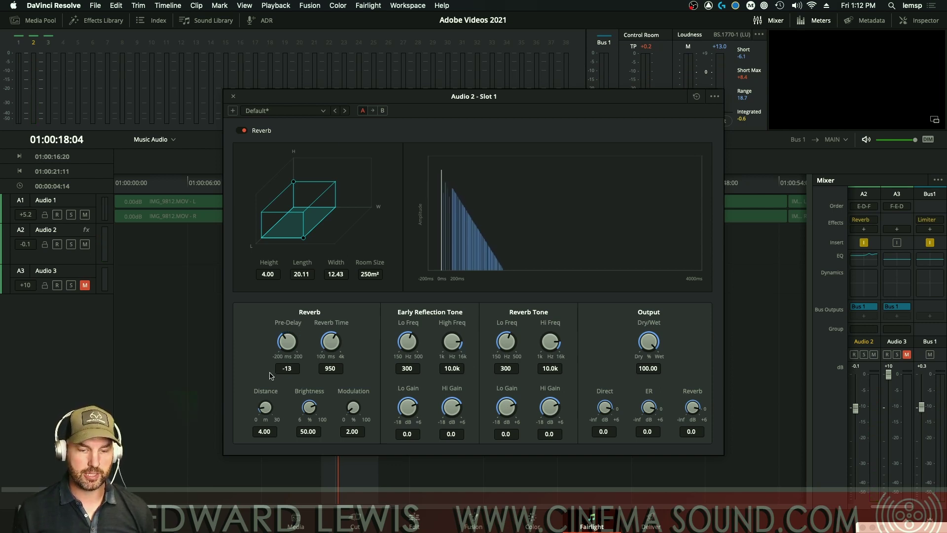
left_click_drag(255, 412, 271, 351)
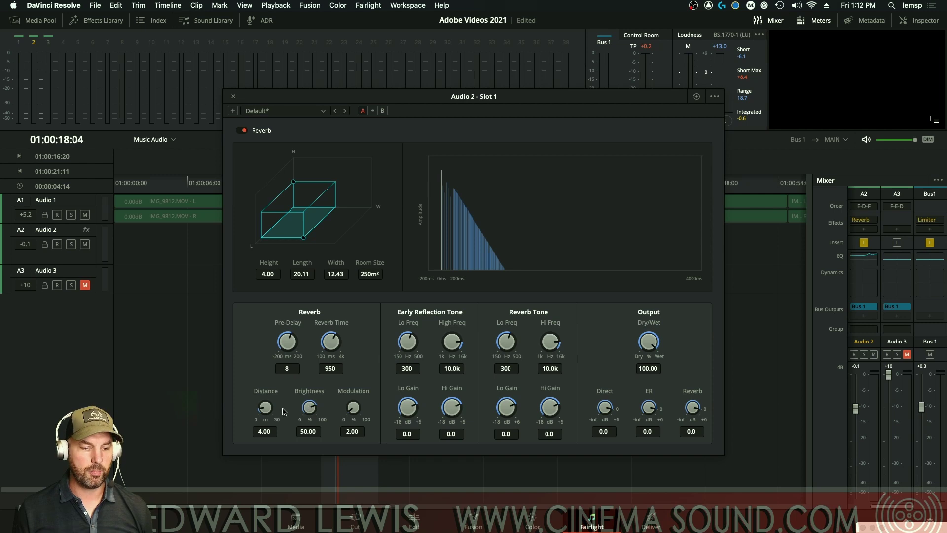
left_click_drag(334, 344, 327, 356)
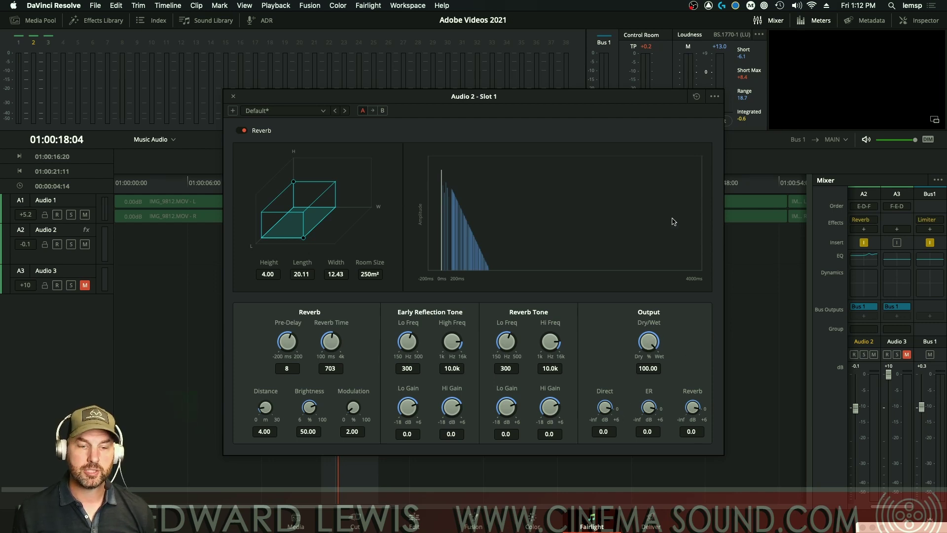
Load the Richard Room 1 preset in Audio 2's reverb and play the looped section.
left_click(322, 112)
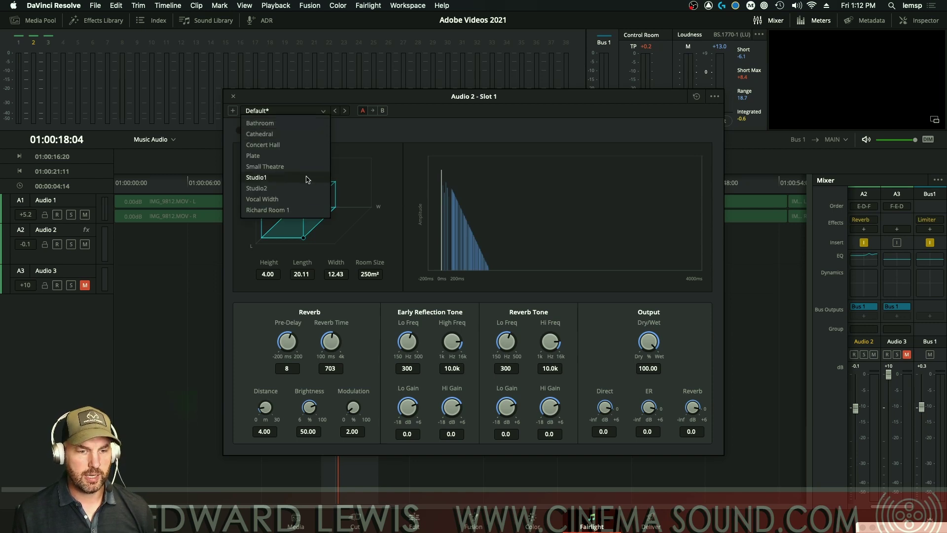
left_click(301, 211)
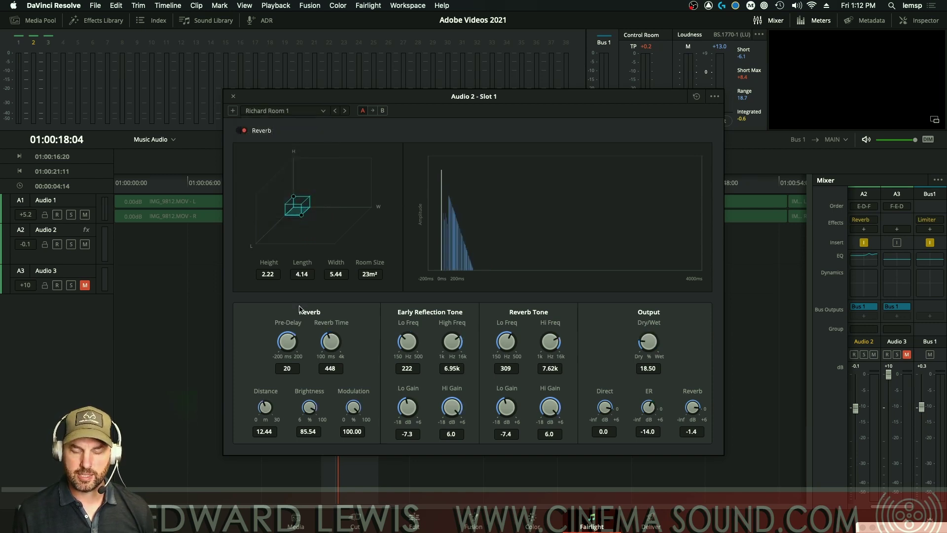
key("space")
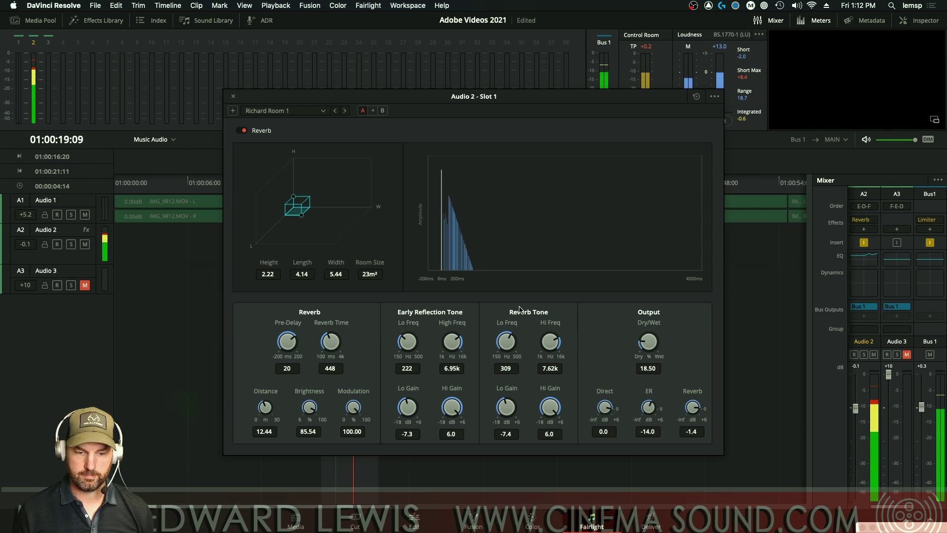
Compare Audio 2 with Audio 3 by swapping their mutes during playback, ending with Audio 3 muted.
left_click(874, 354)
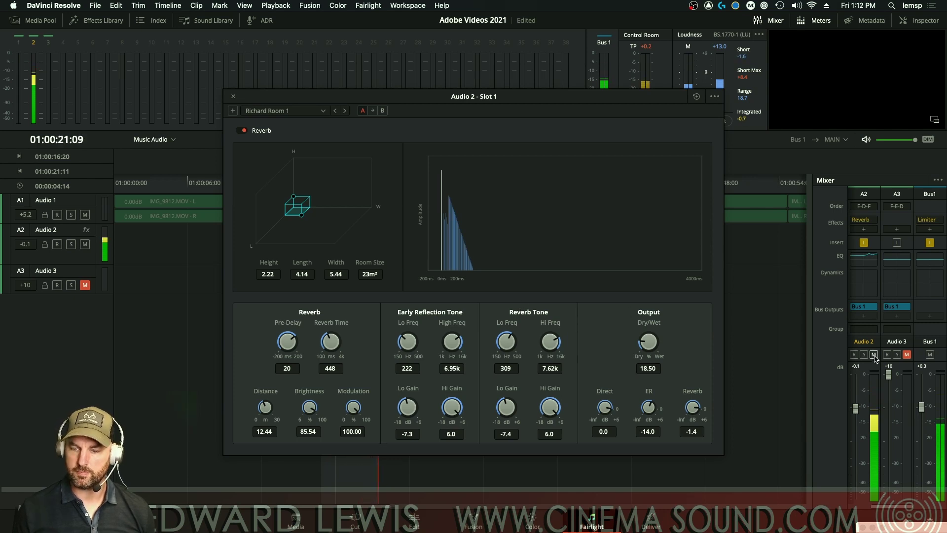
left_click(907, 355)
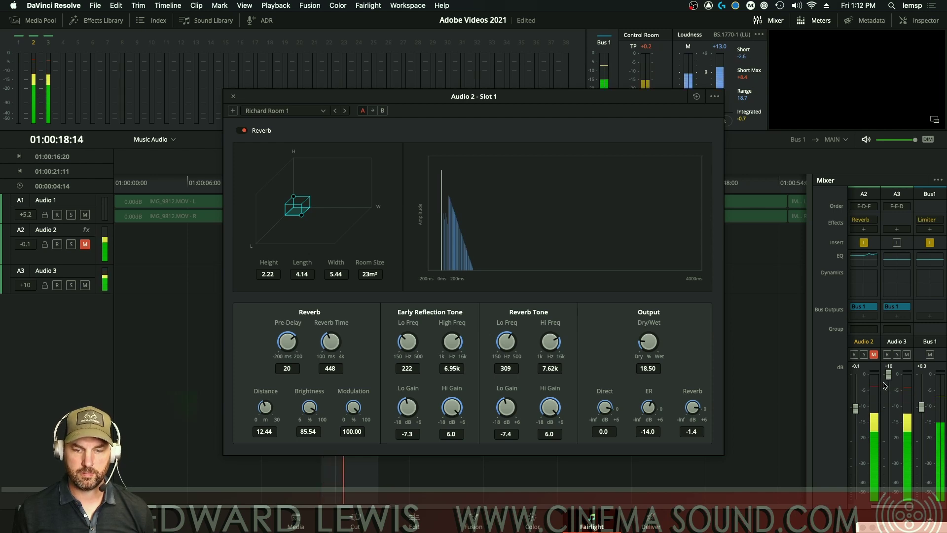
left_click(907, 354)
left_click(873, 354)
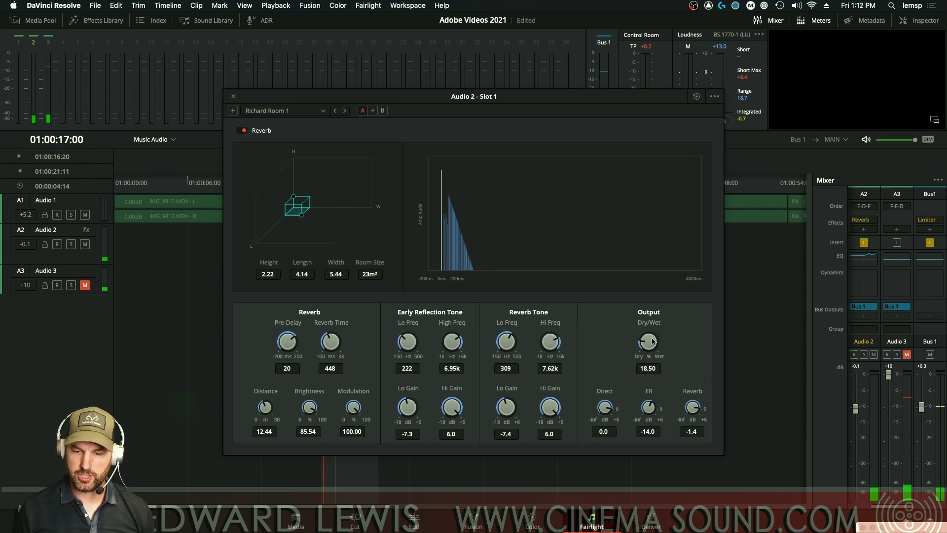
Reduce the reverb's Dry/Wet mix to 15.91% during playback, then mute Audio 2 and unmute Audio 3 to compare.
key("alt+slash")
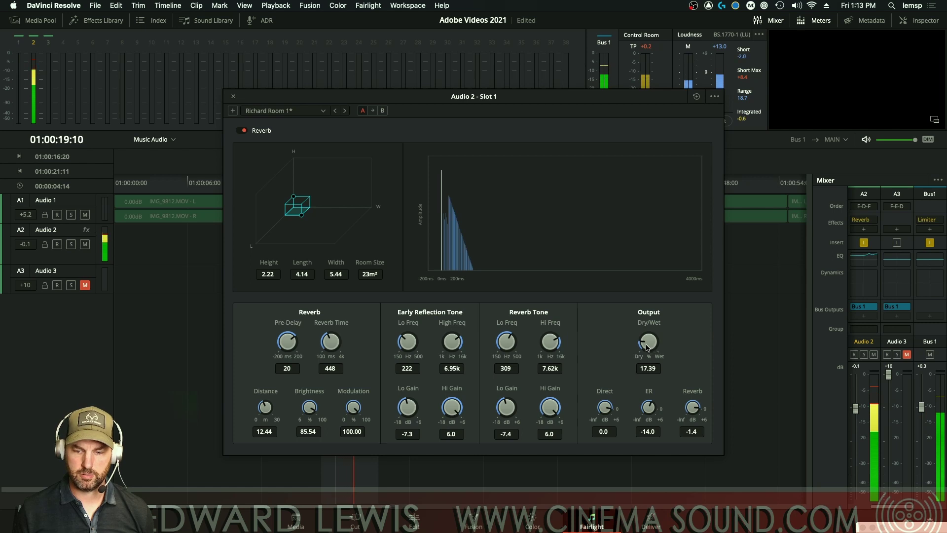
left_click_drag(650, 348, 644, 348)
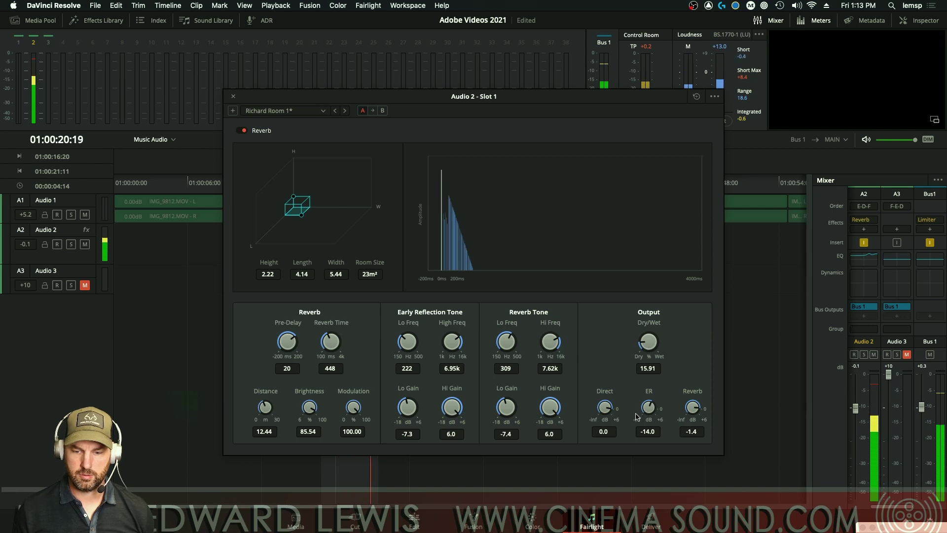
left_click(873, 354)
left_click(907, 354)
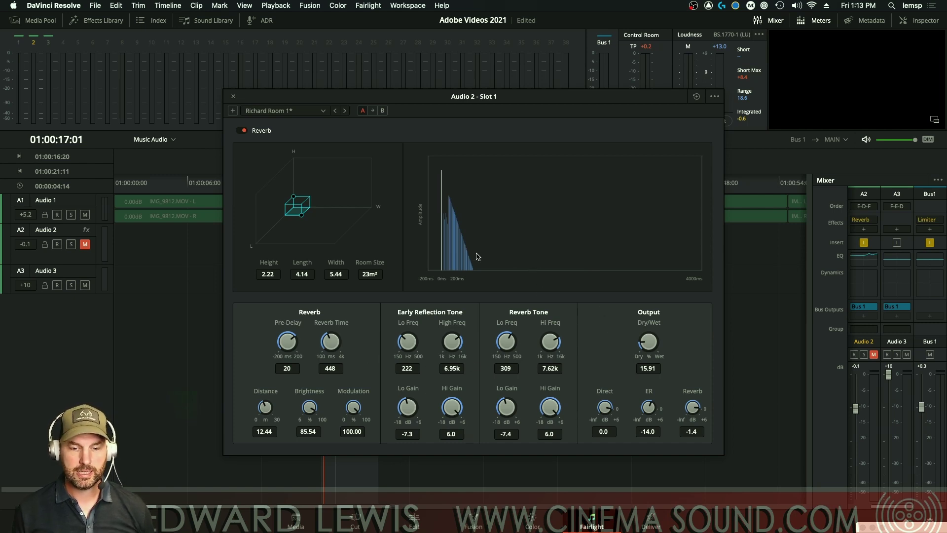
Switch to Premiere Pro, stop playback, and look through the presets of the Studio Reverb on Audio 2.
key("super+Tab")
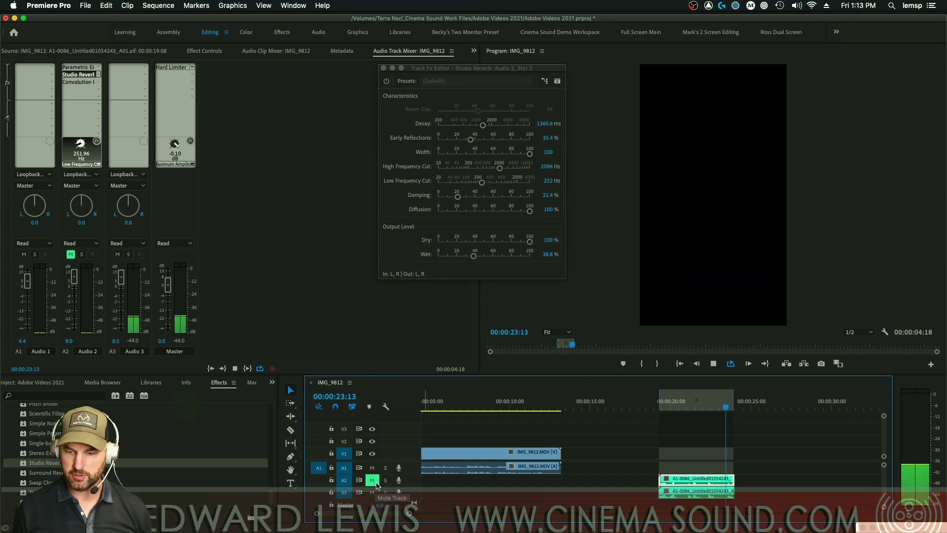
key("space")
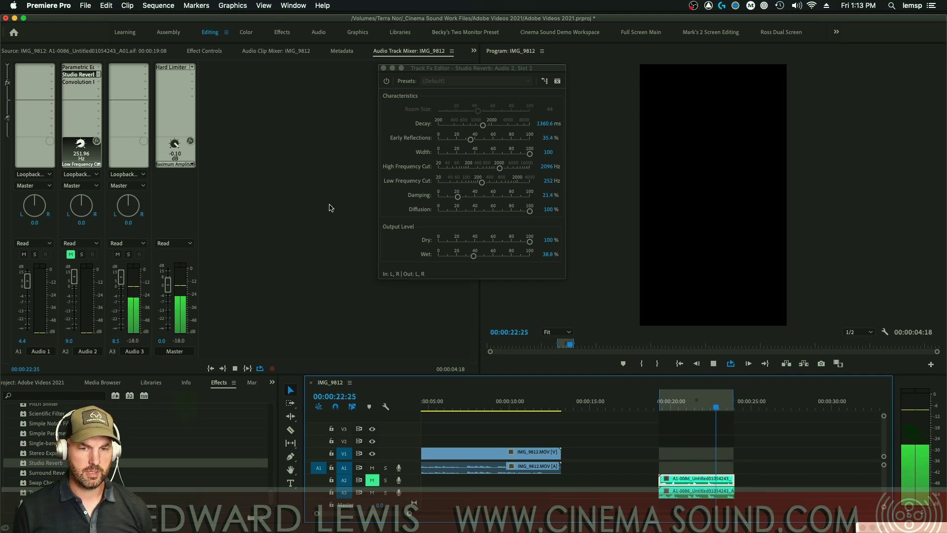
left_click(442, 82)
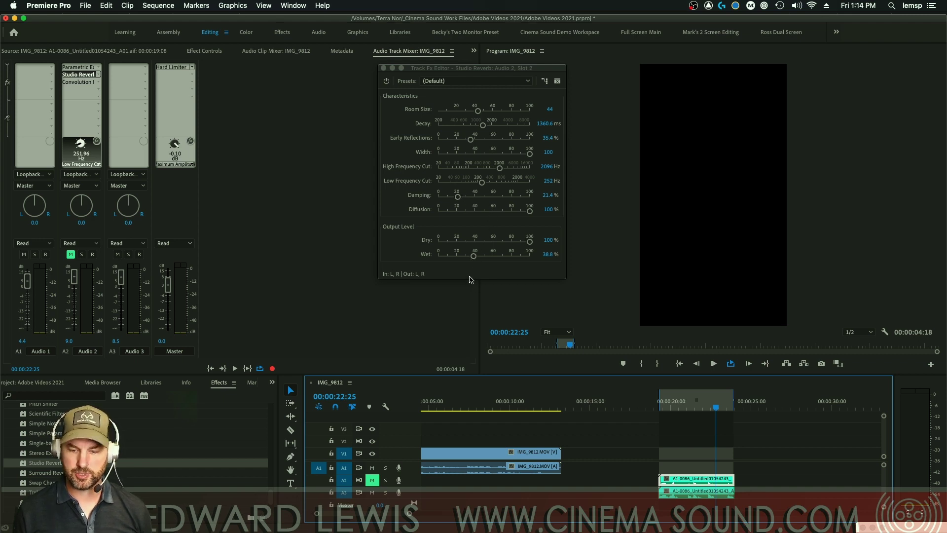
left_click(526, 82)
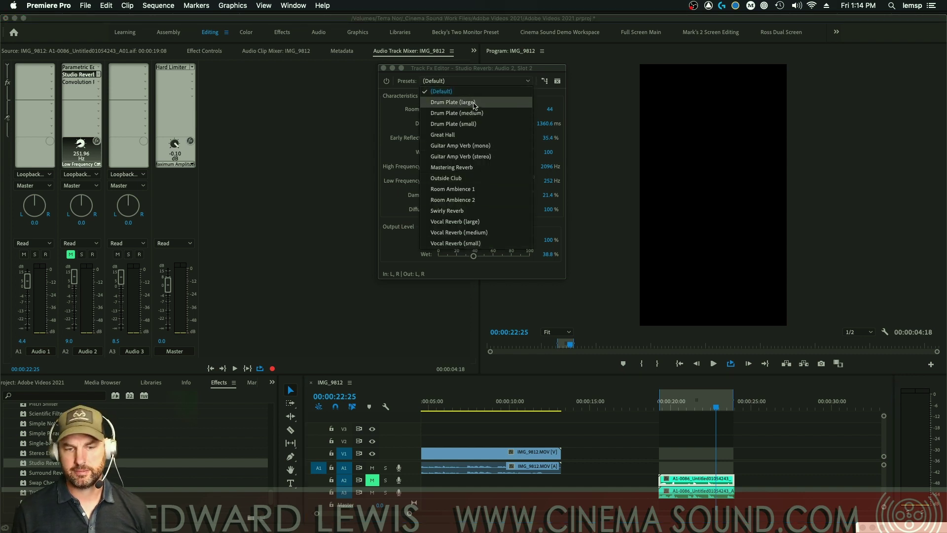
left_click(390, 118)
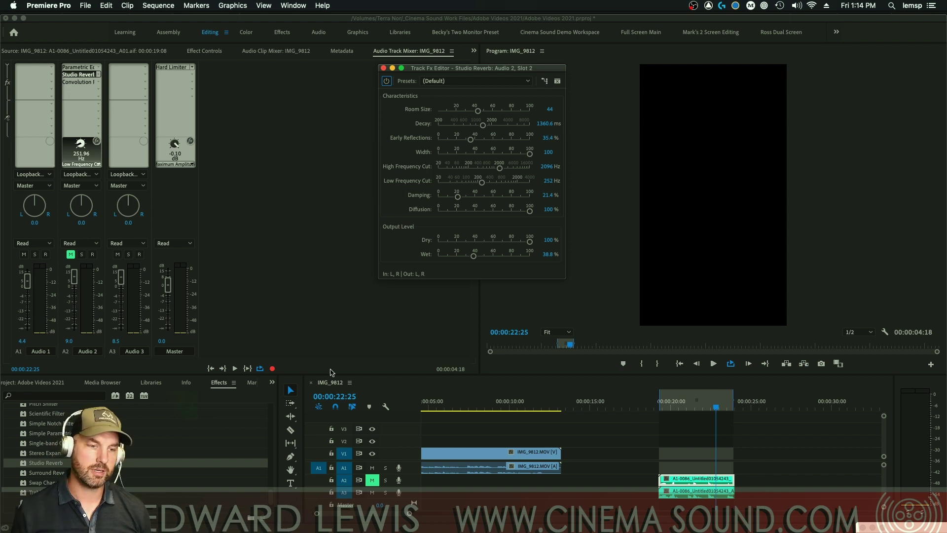
Unmute Audio 2, mute Audio 3, and lower the Studio Reverb's Wet level to 38.2% during playback.
left_click(372, 479)
left_click(372, 492)
key("space")
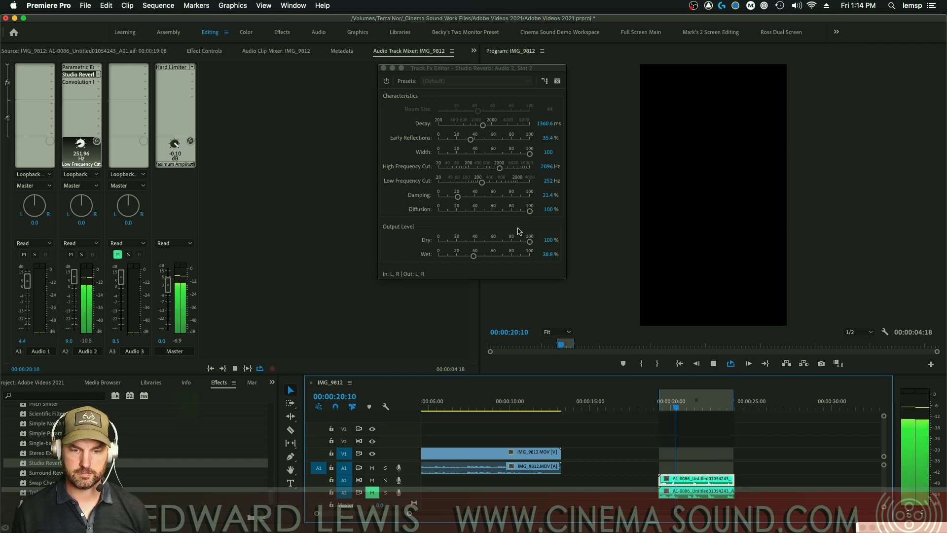
mouse_move(529, 241)
left_mouse_down()
mouse_move(438, 241)
mouse_move(529, 242)
left_mouse_up()
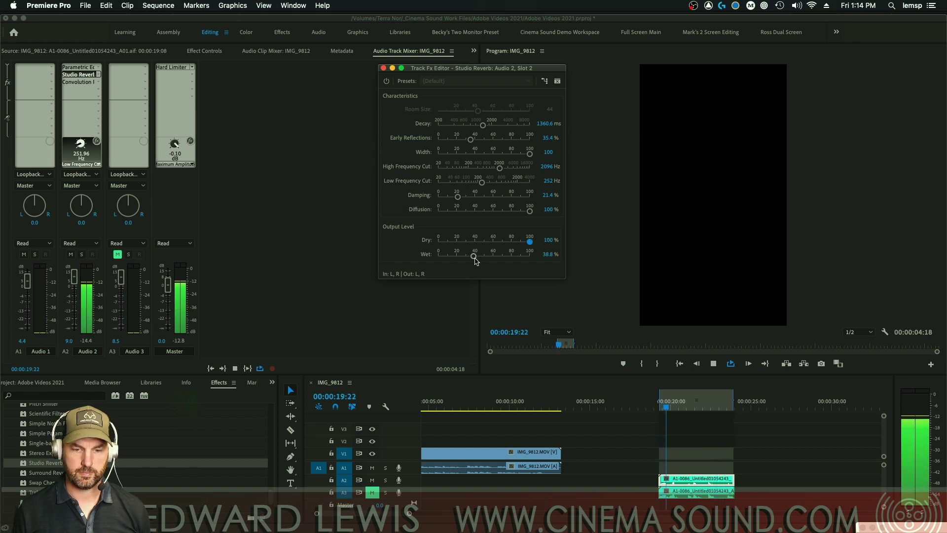
mouse_move(475, 260)
left_mouse_down()
mouse_move(433, 264)
mouse_move(472, 261)
left_mouse_up()
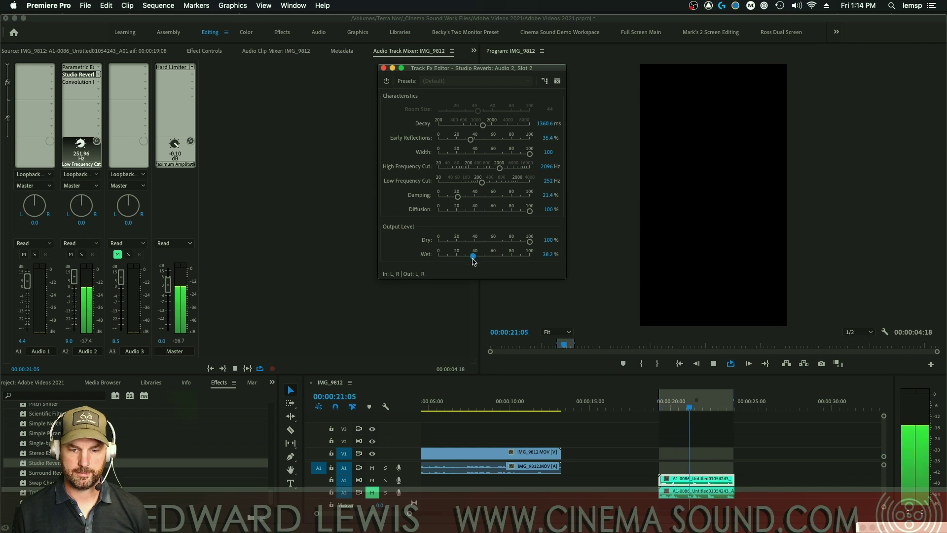
key("space")
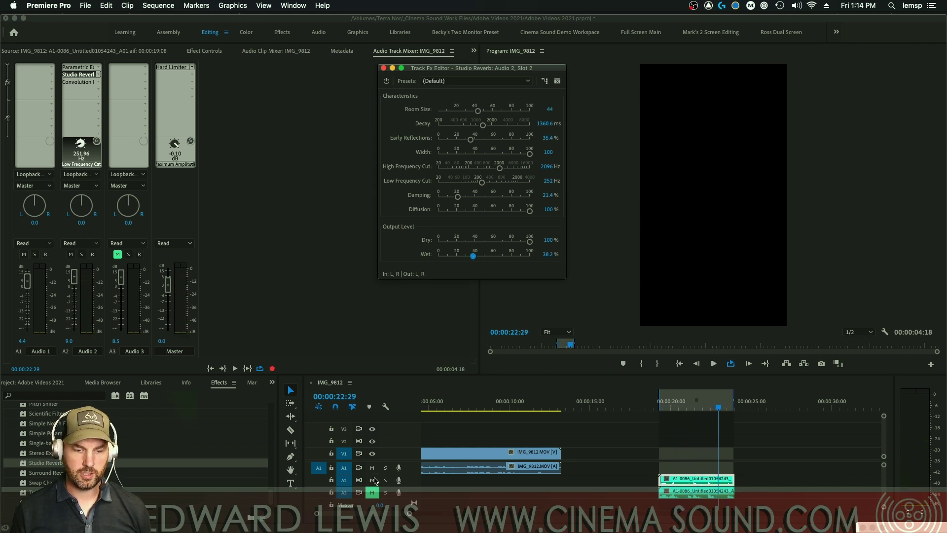
Mute Audio 2 and unmute Audio 3, play the loop, and set the Studio Reverb's Wet level to 38.5%.
left_click(373, 480)
left_click(372, 492)
key("space")
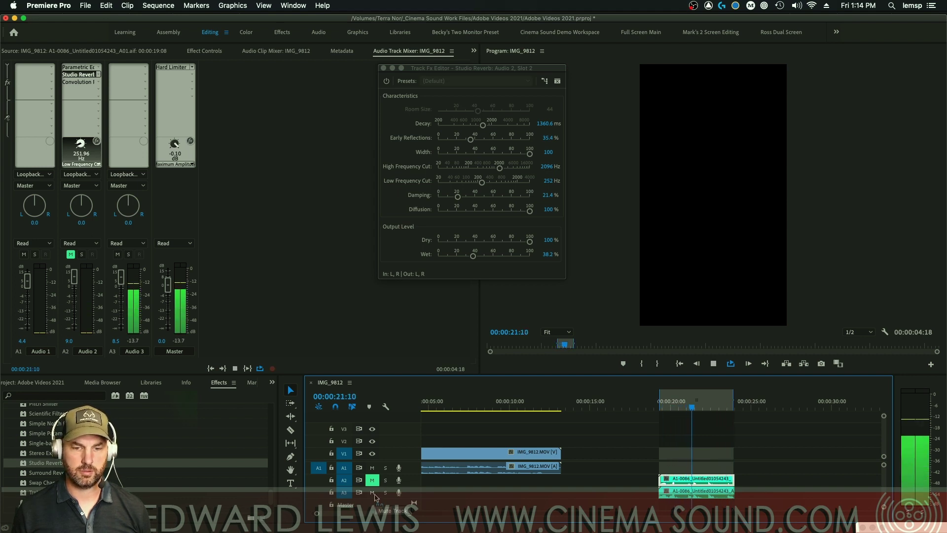
left_click_drag(473, 256, 474, 255)
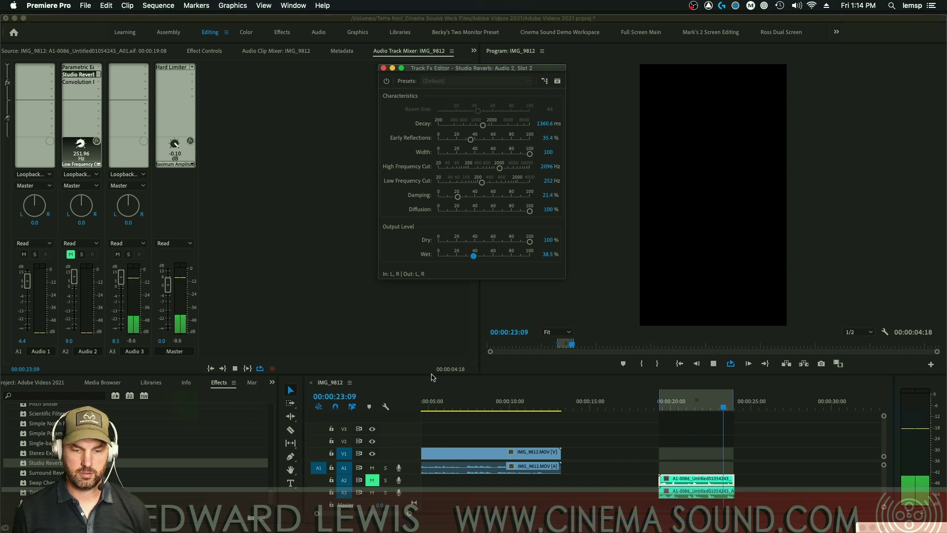
Compare Audio 2 with Audio 3 by alternating their mutes during playback, then stop with only Audio 2 muted.
left_click(372, 467)
left_click(372, 480)
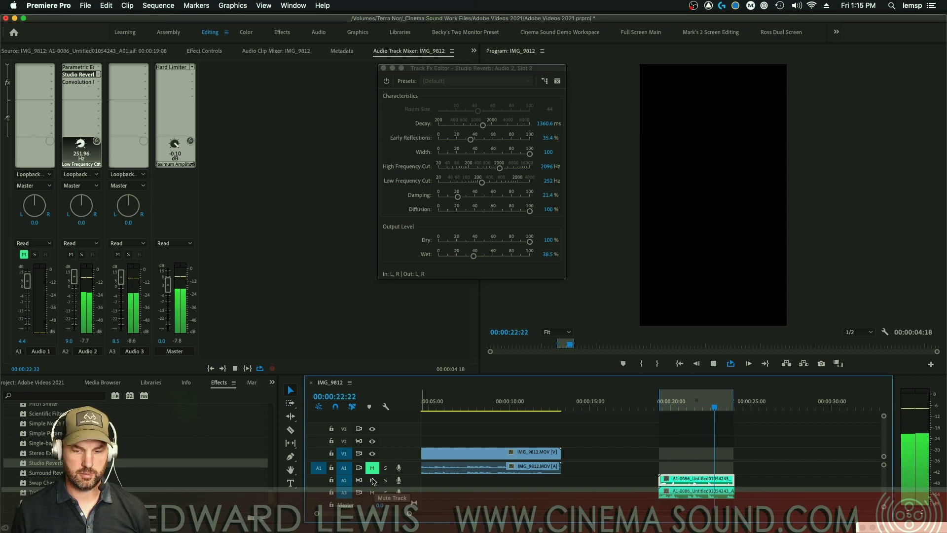
left_click(373, 480, "shift")
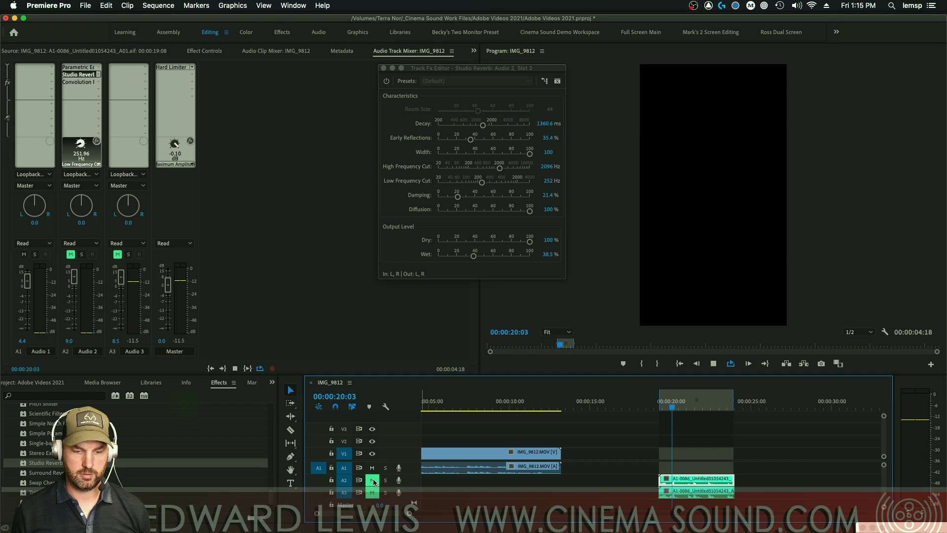
left_click(372, 480)
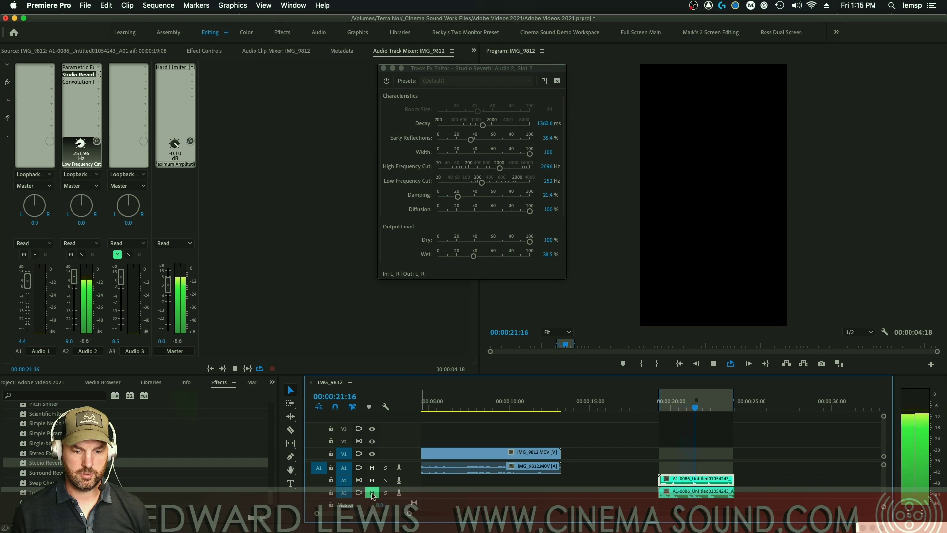
left_click(372, 492)
left_click(372, 480)
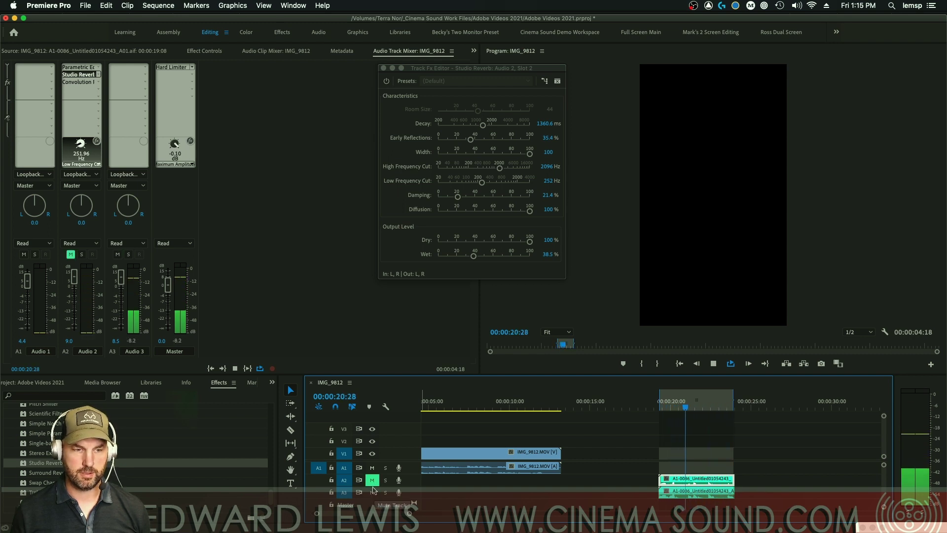
key("space")
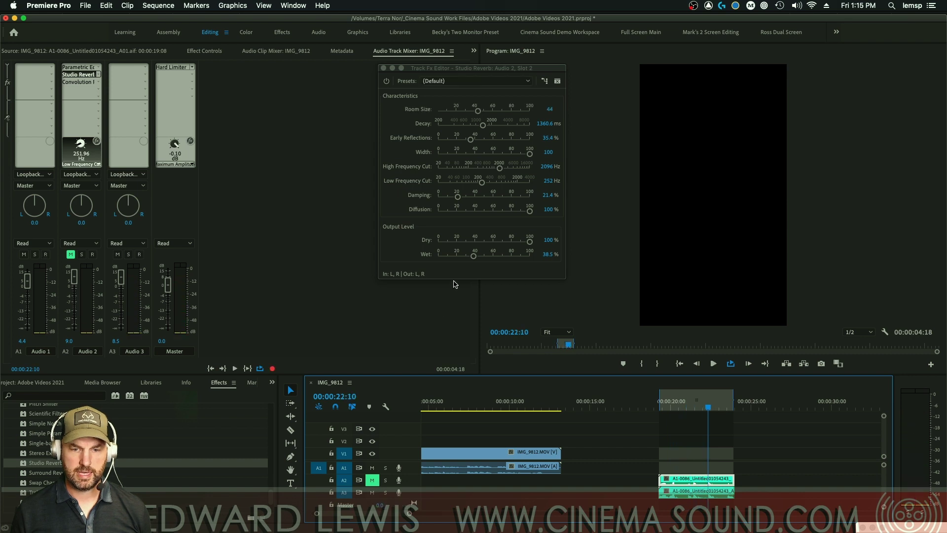
With Audio 2 unmuted and Audio 3 muted, lower the reverb's Low Frequency Cut to 100 Hz and raise Wet to 42.8%.
left_click(372, 481)
left_click(371, 491)
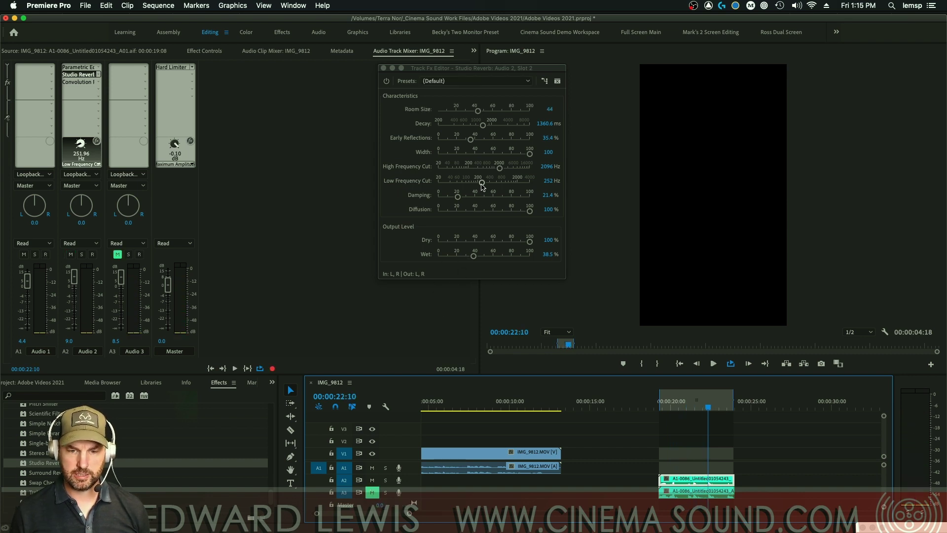
left_click_drag(482, 182, 479, 182)
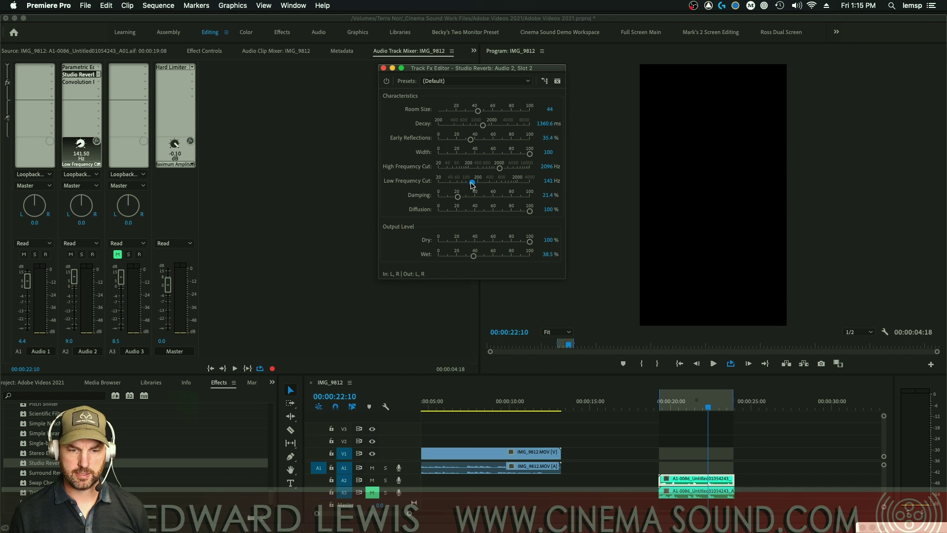
key("space")
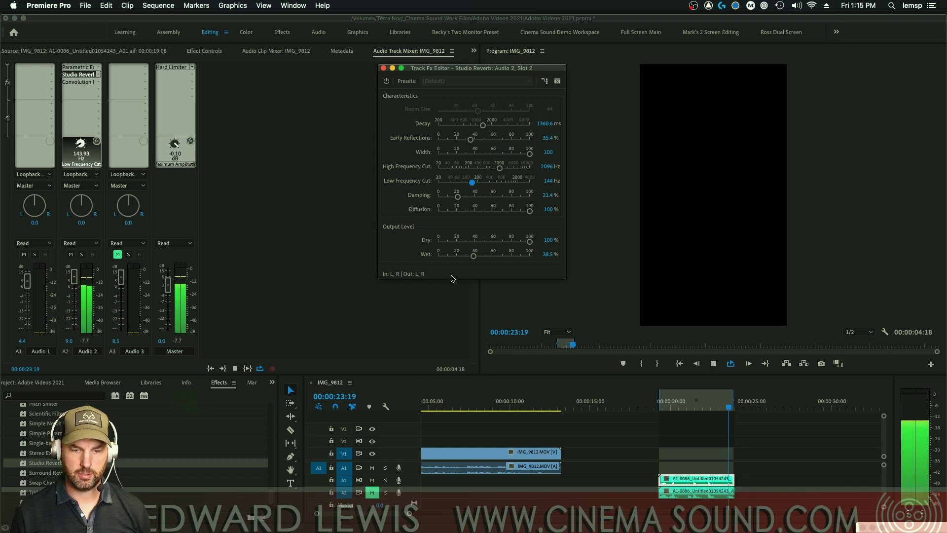
left_click_drag(474, 256, 478, 259)
left_click_drag(472, 182, 466, 182)
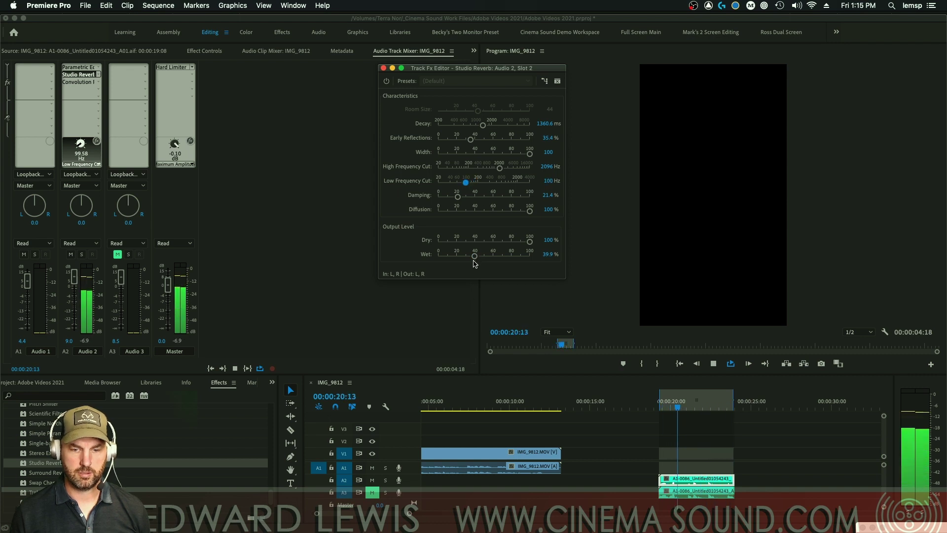
left_click_drag(474, 257, 478, 260)
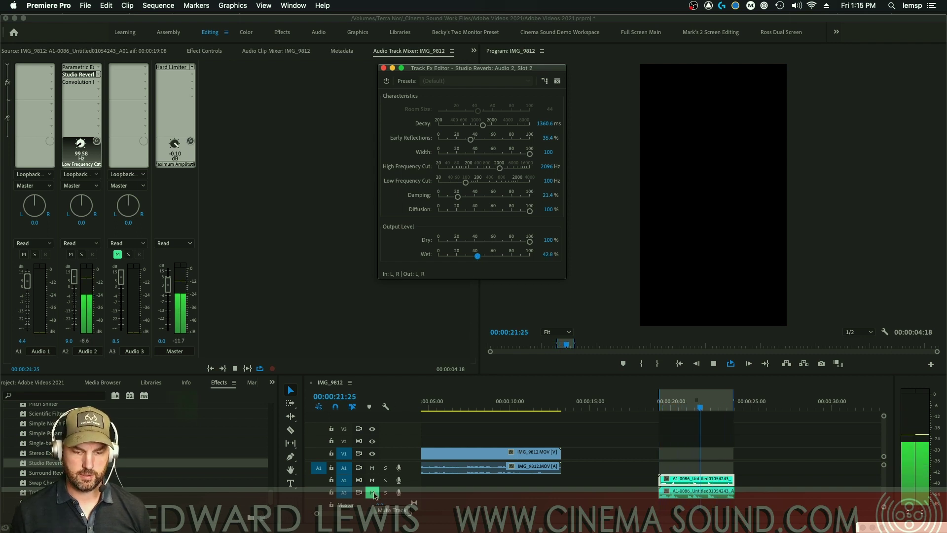
Listen to Audio 3 for comparison by unmuting it and muting Audio 2 during playback, then stop.
left_click(372, 492)
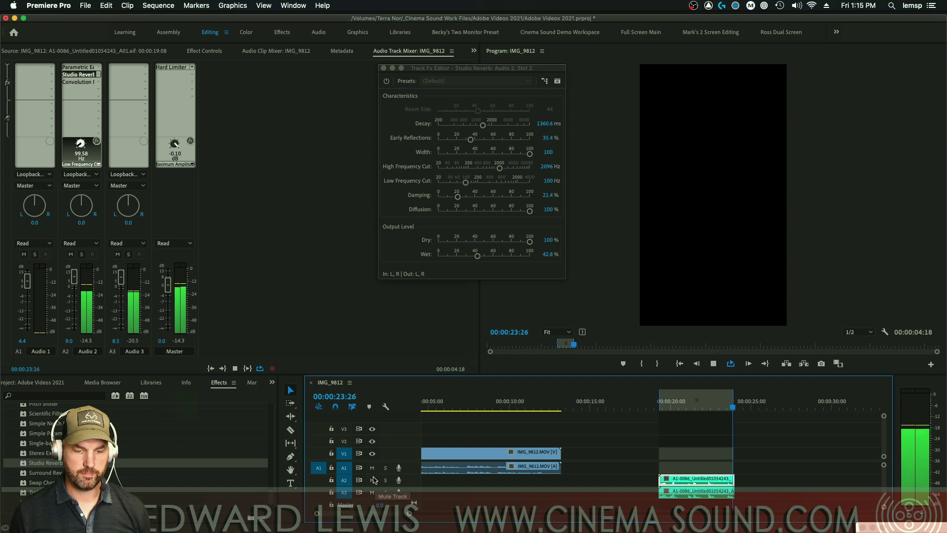
left_click(372, 479)
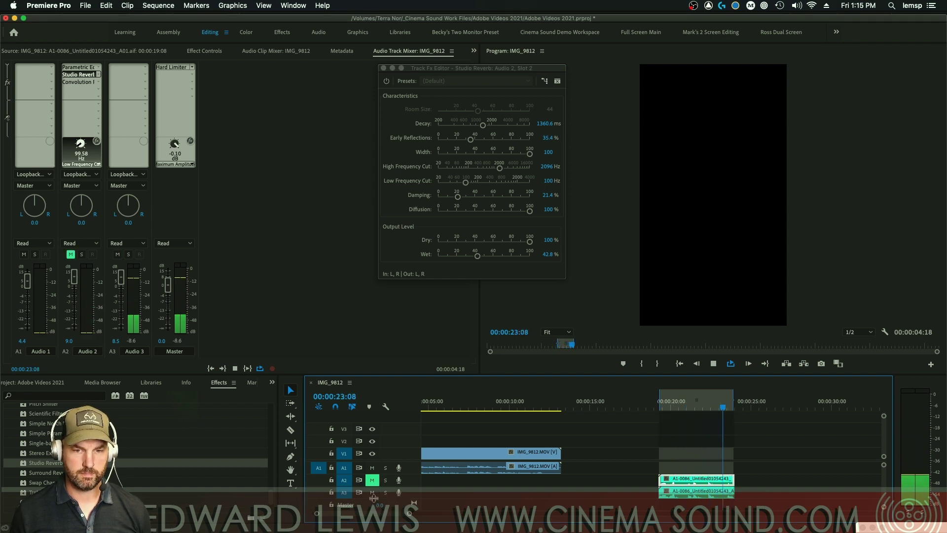
key("space")
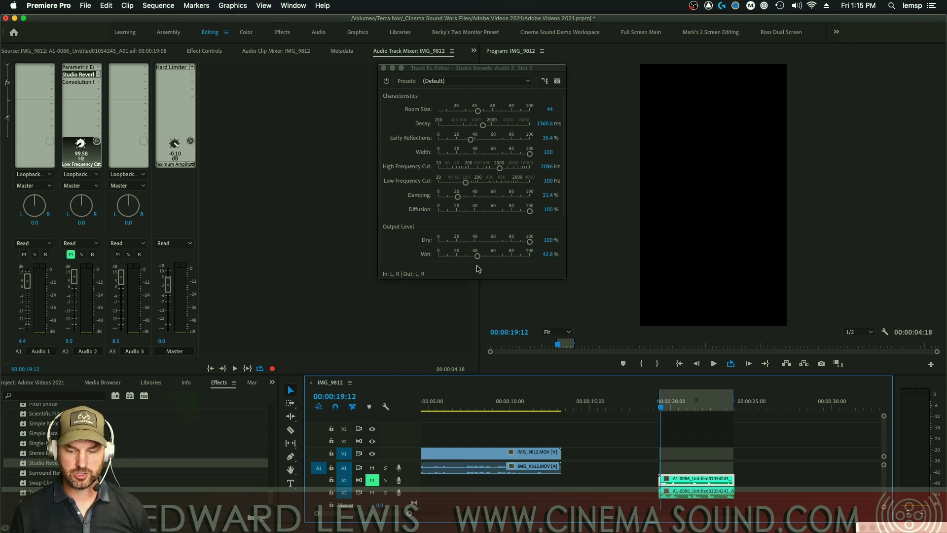
Mute Audio 3 and unmute Audio 2, switch to DaVinci Resolve, set the same mutes there, and play Audio 2.
left_click(373, 491)
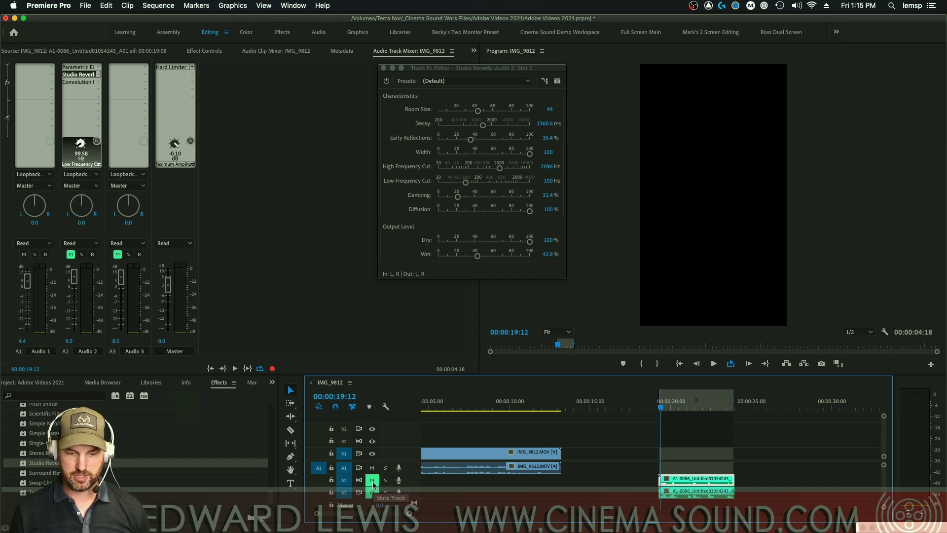
left_click(372, 480)
key("super+Tab")
key("super+Tab")
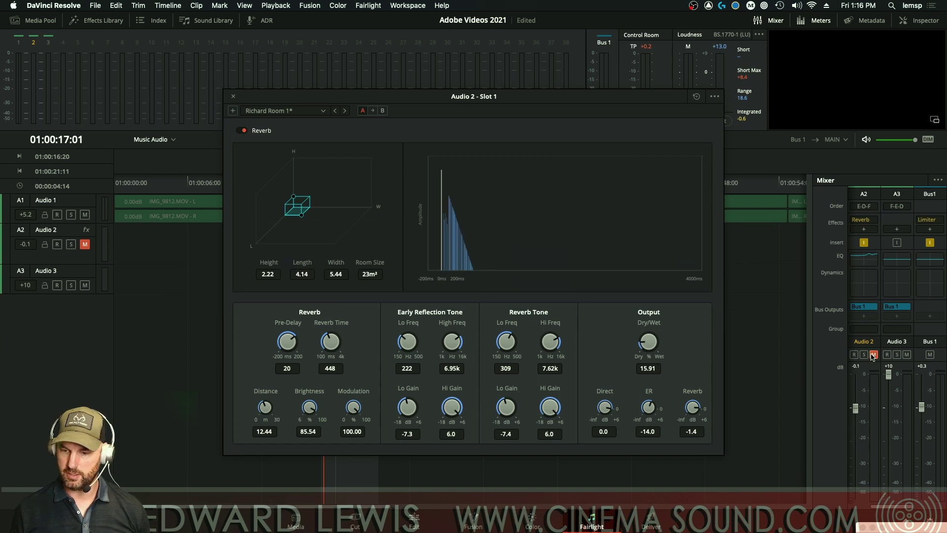
left_click(873, 354)
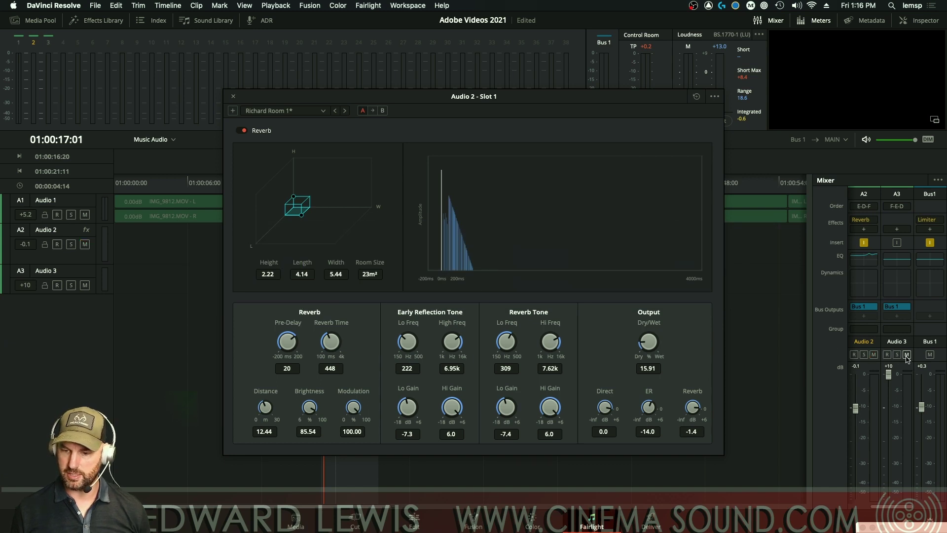
key("space")
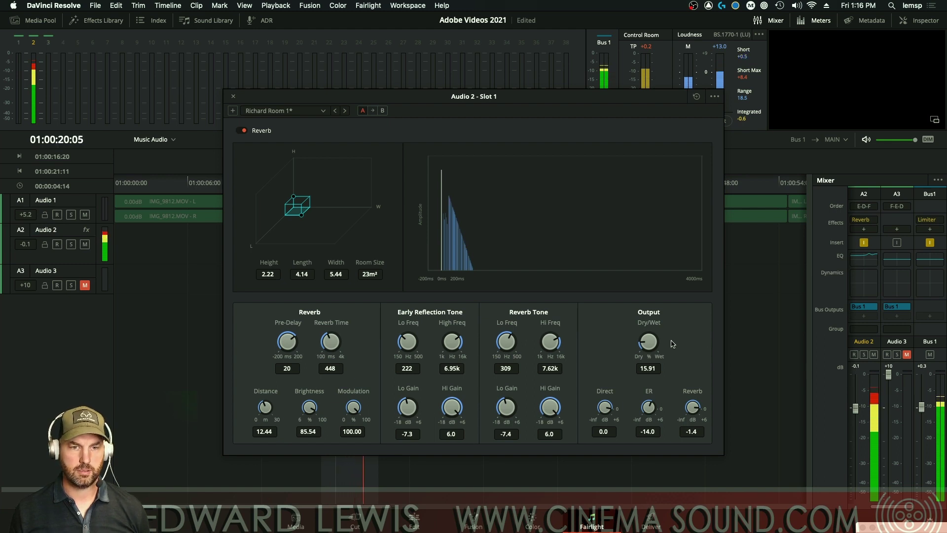
Switch back to Premiere Pro, play Audio 2, and raise the Studio Reverb's Wet level to 43.9%.
key("super+Tab")
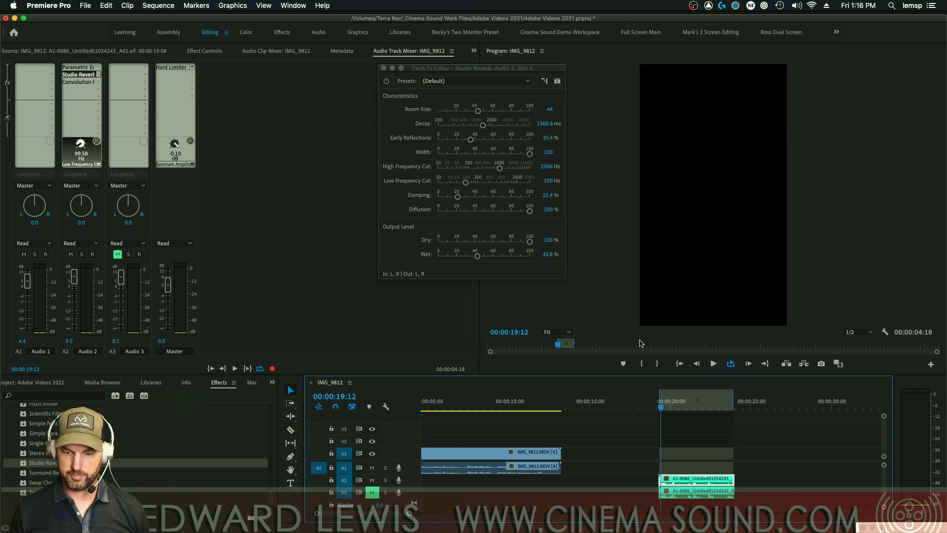
key("space")
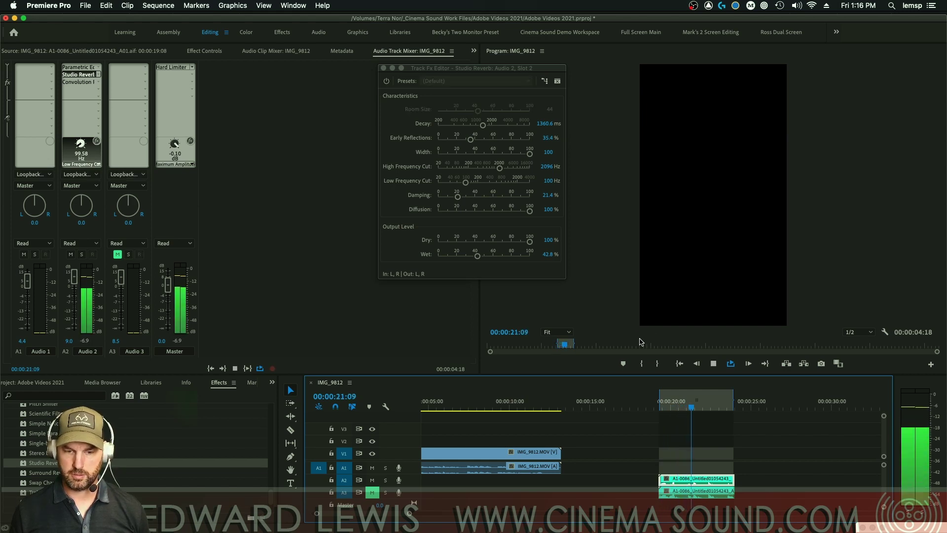
left_click_drag(477, 255, 479, 258)
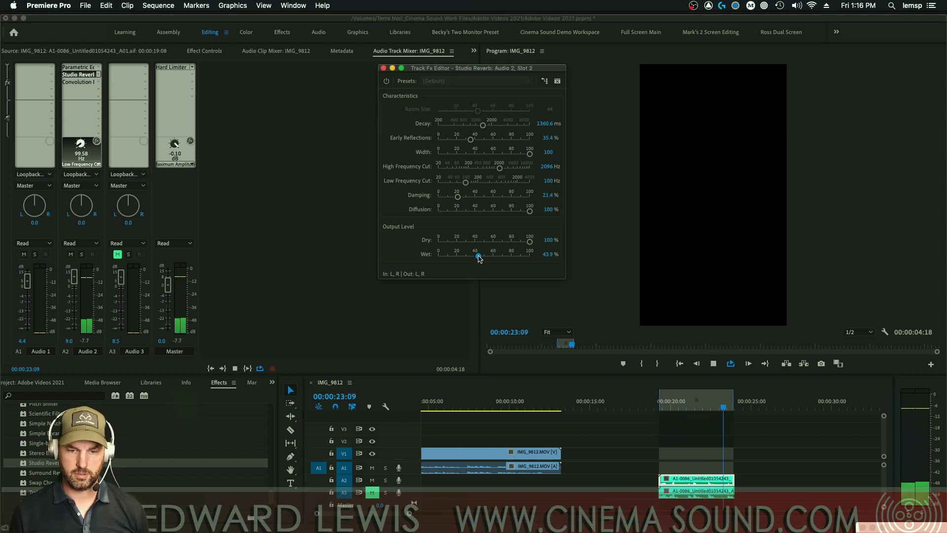
Compare Audio 2's reverb in DaVinci Resolve and Premiere Pro, then stop playback in Premiere Pro.
key("super+Tab")
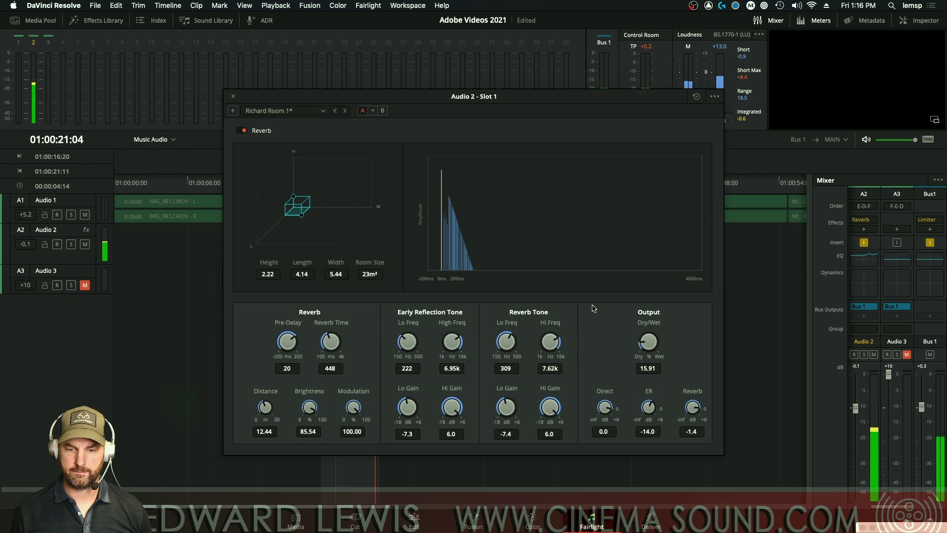
key("super+Tab")
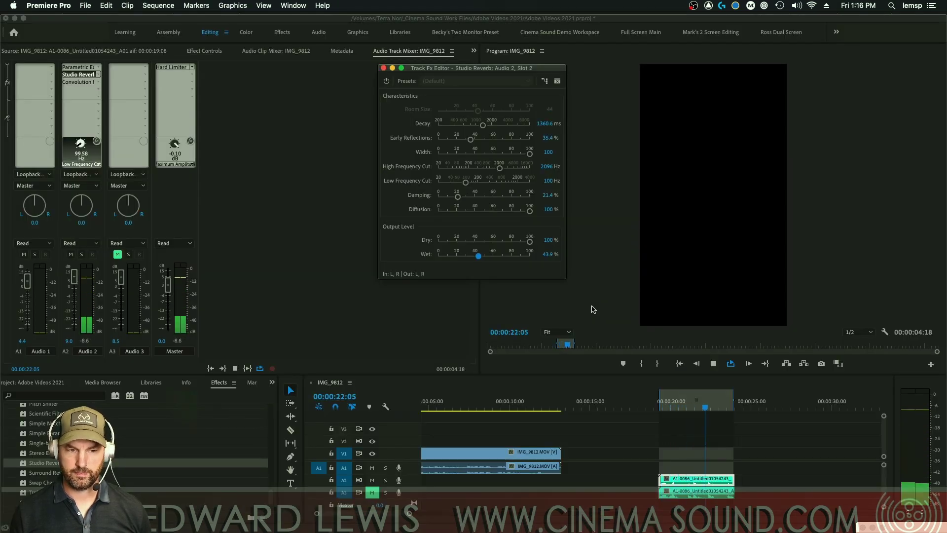
key("space")
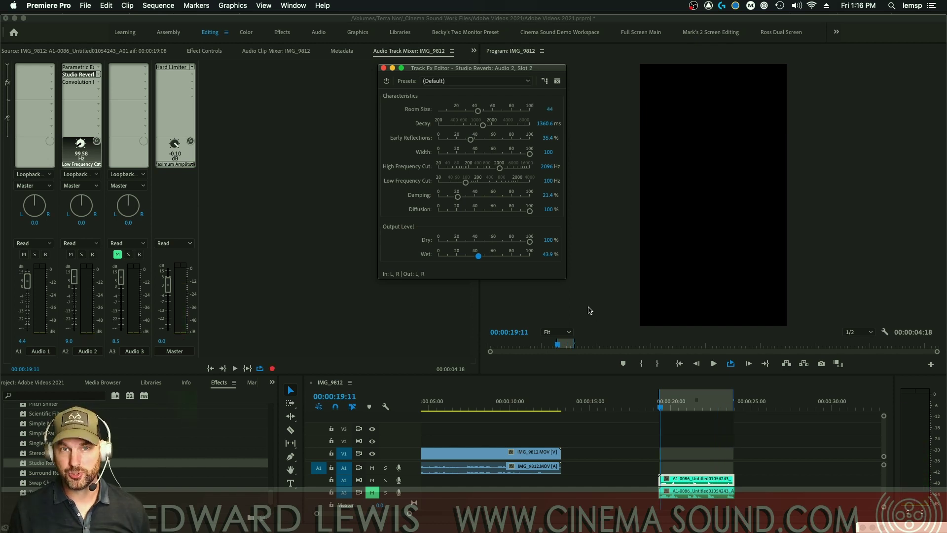
Switch to DaVinci Resolve and update the Richard Room 1 reverb preset with the current settings.
key("super+Tab")
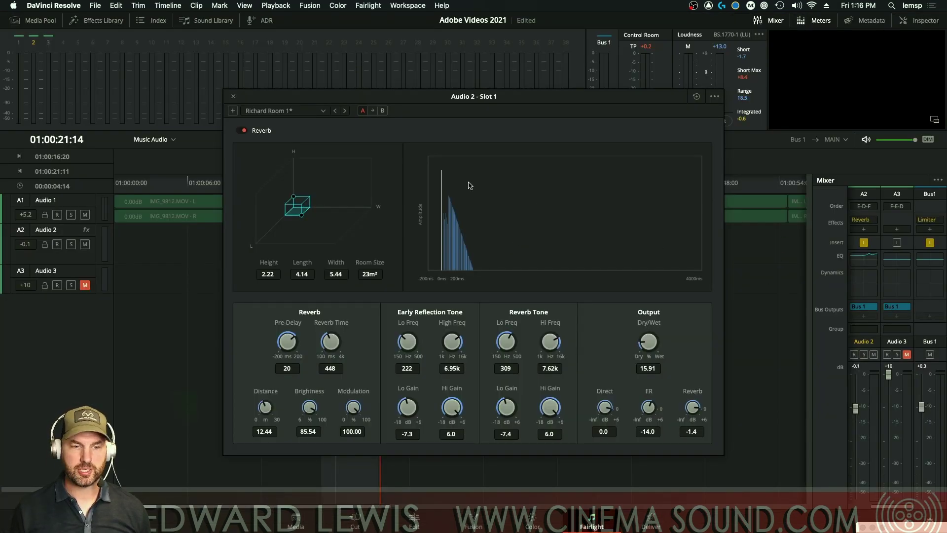
left_click(232, 111)
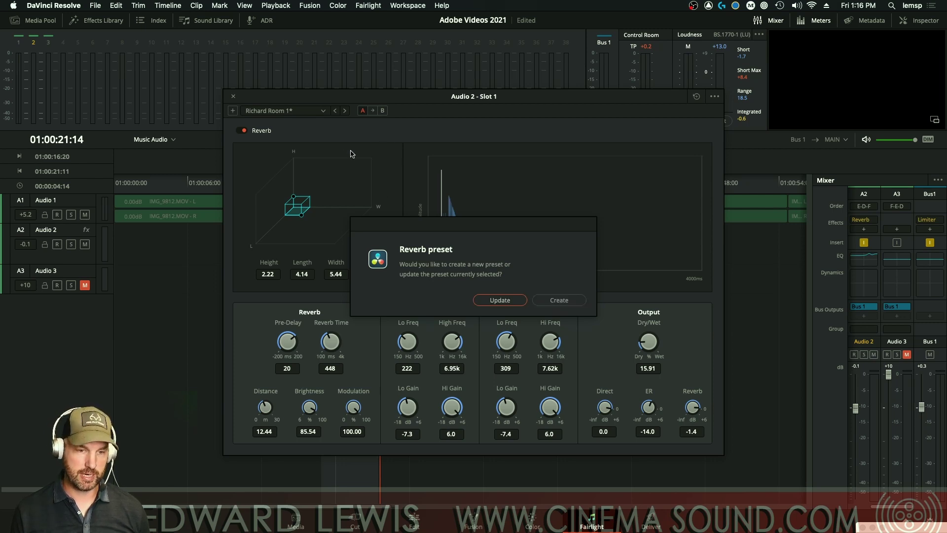
key("Return")
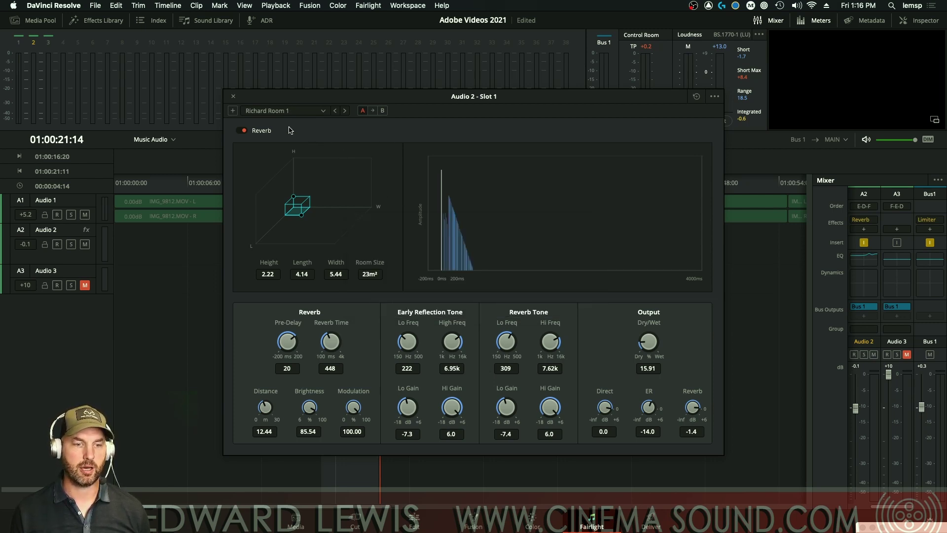